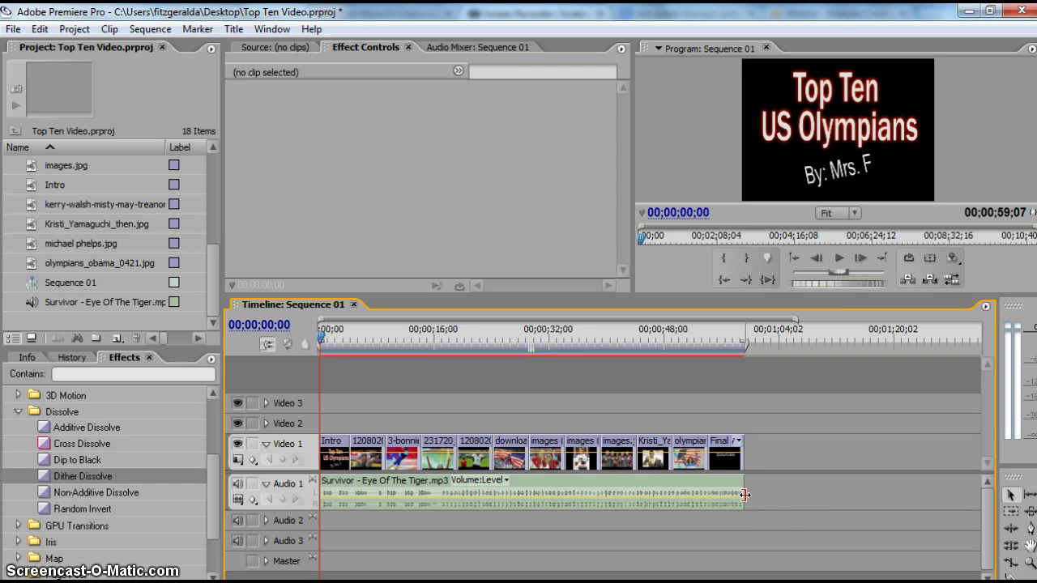
Step: Move the playhead to 00;00;06;24, over the first photo after the intro
mouse_move(743, 490)
mouse_down()
mouse_move(839, 478)
mouse_move(743, 483)
mouse_up()
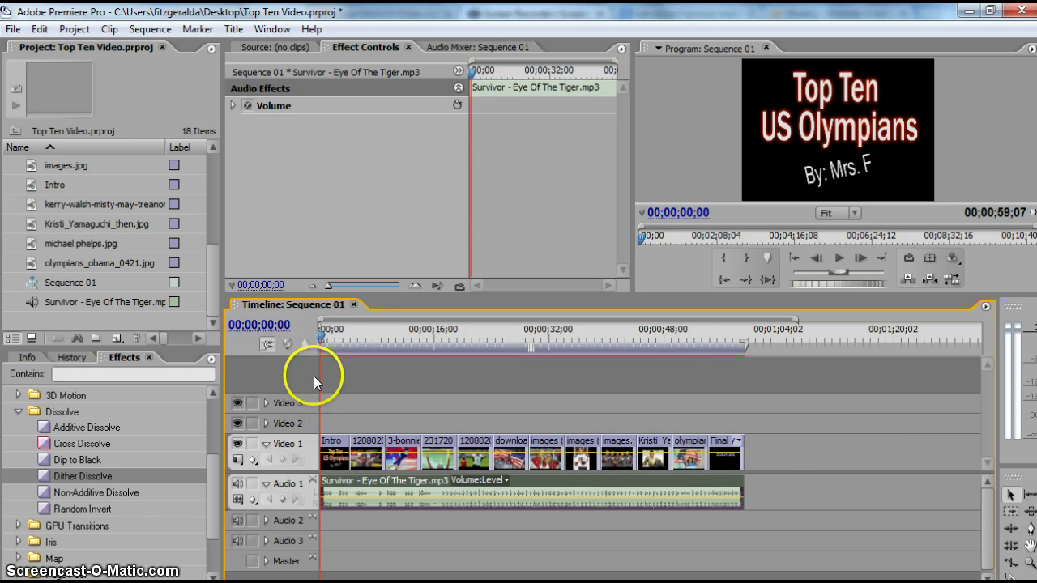
drag(320, 340, 369, 345)
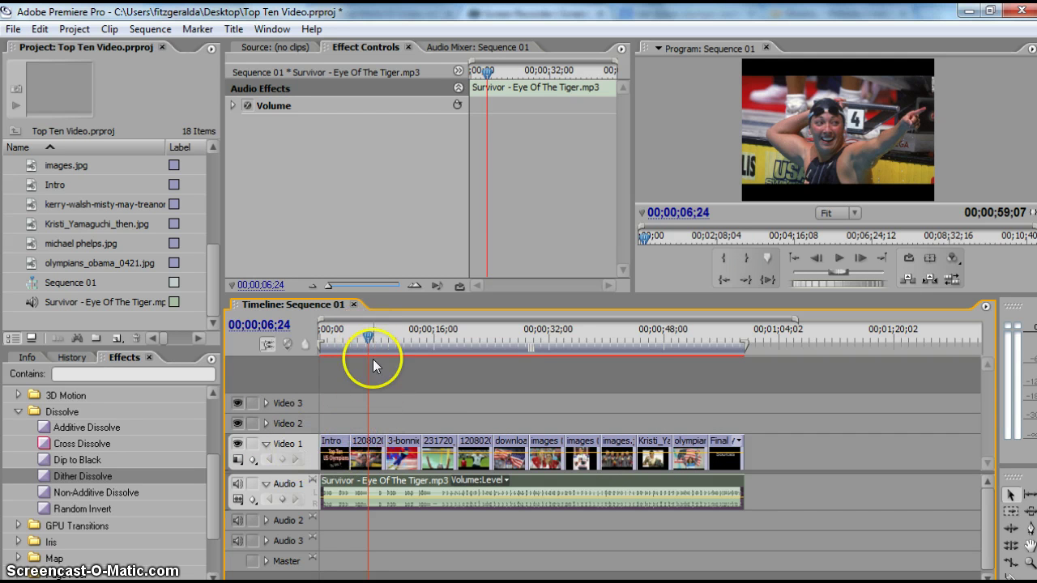
click(395, 363)
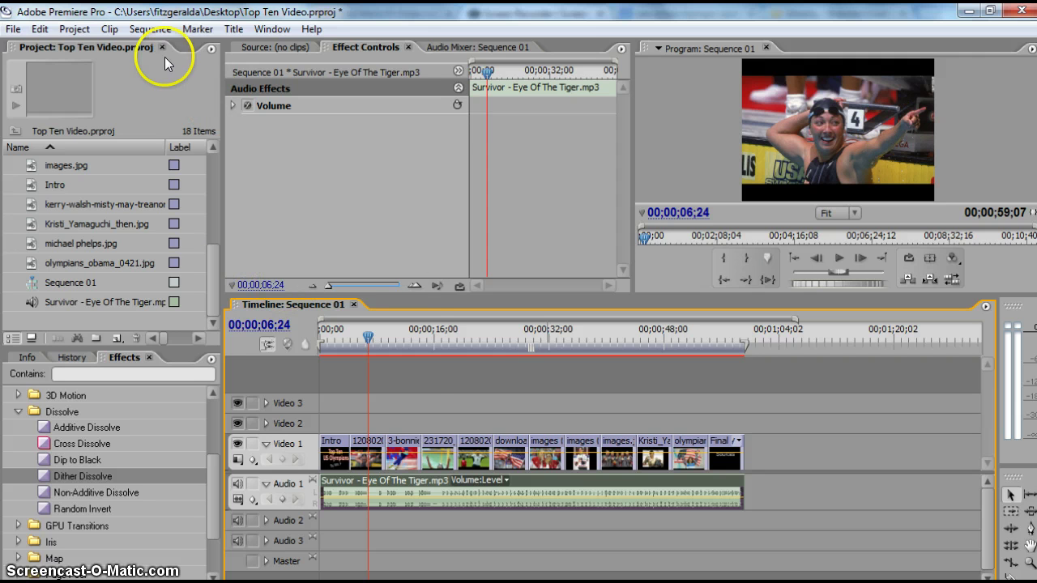
Step: Create a new blank title with the default name and close its editor
click(234, 29)
mouse_move(278, 46)
click(470, 46)
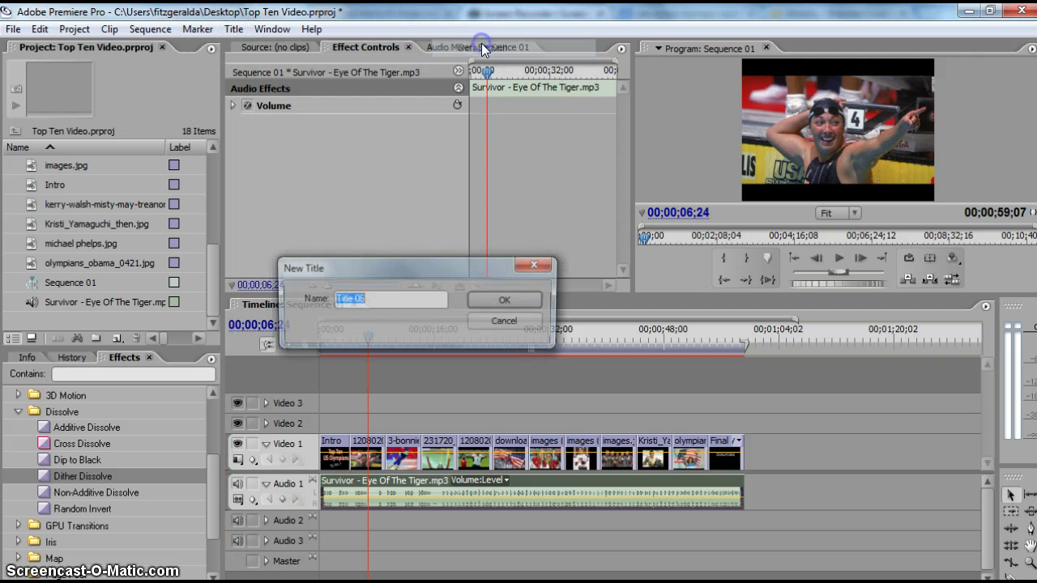
click(400, 300)
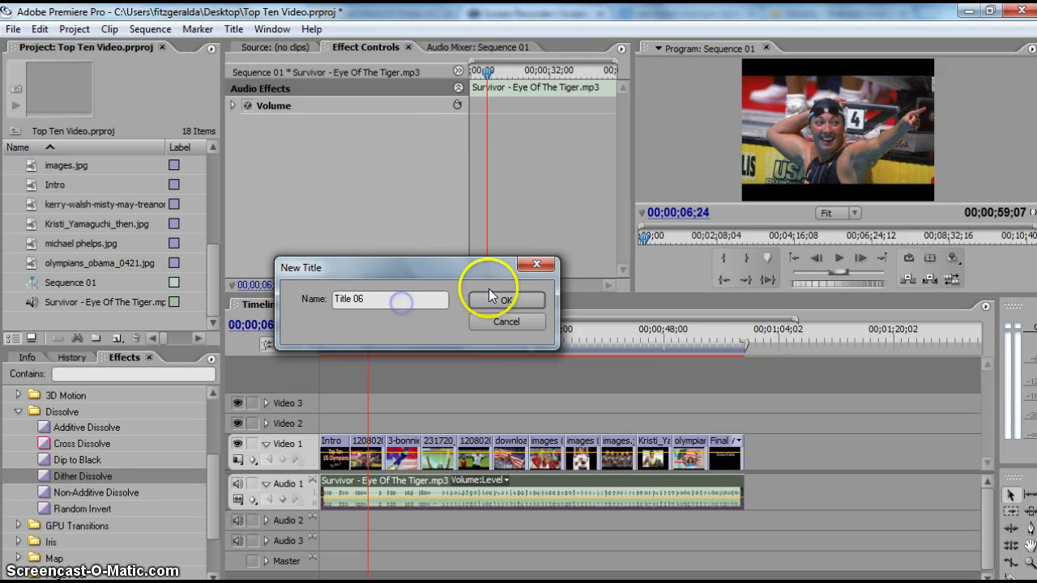
click(490, 298)
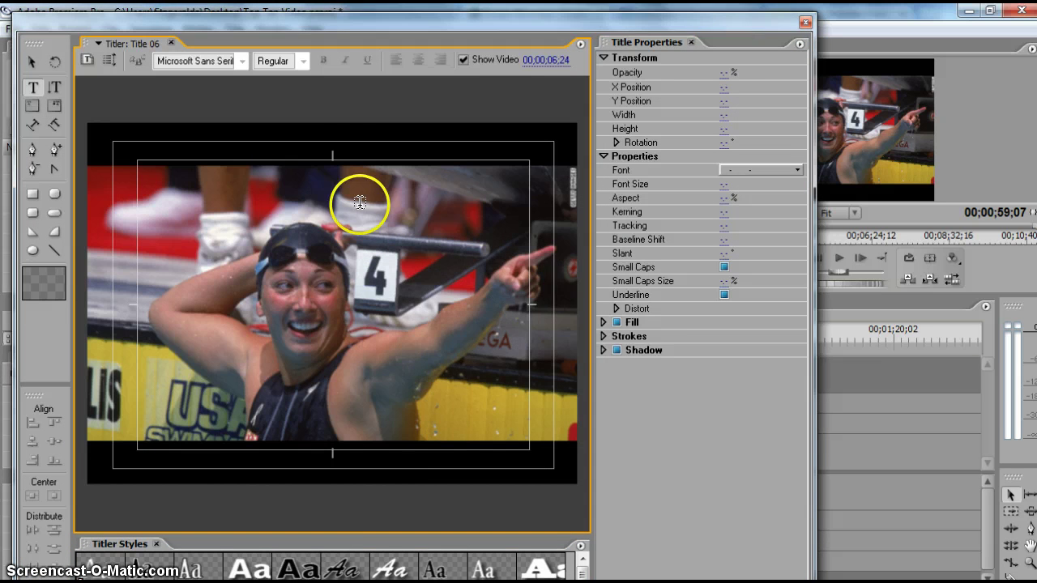
key(ctrl+s)
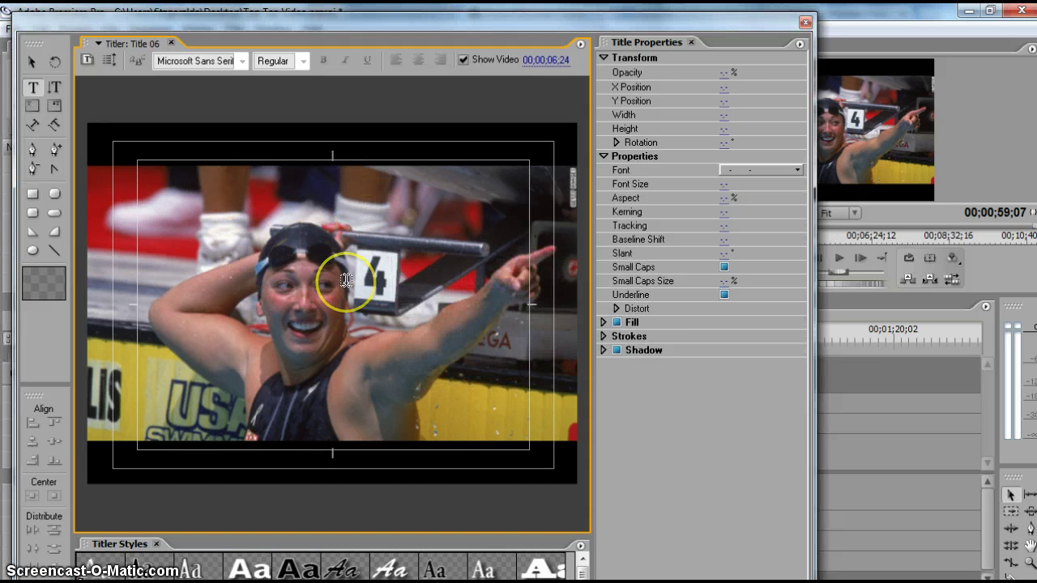
click(805, 22)
Step: Rename the new title in the project as #10
click(64, 302)
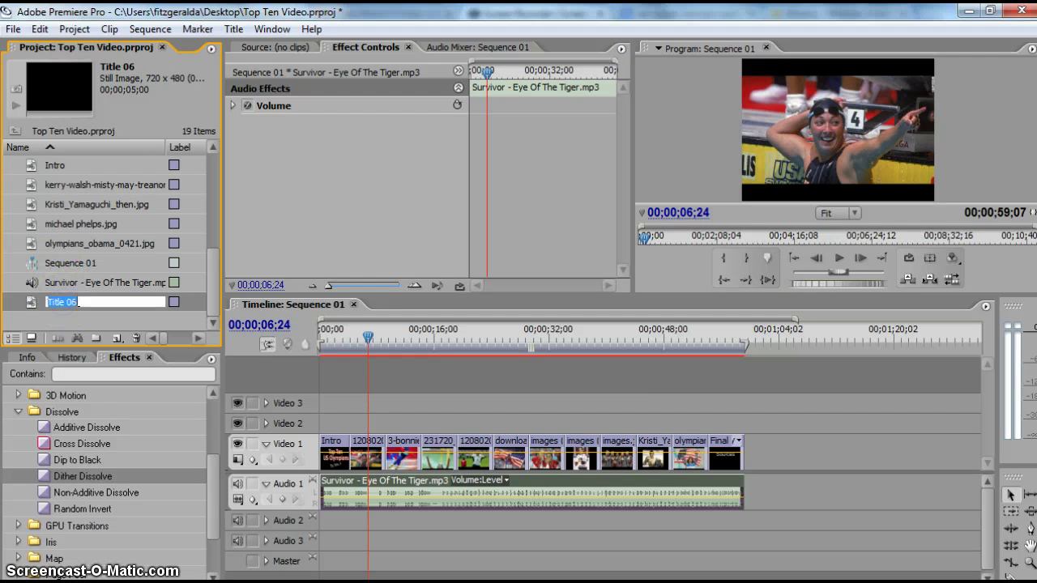
key(BackSpace)
key(BackSpace)
key(BackSpace)
key(BackSpace)
key(BackSpace)
key(BackSpace)
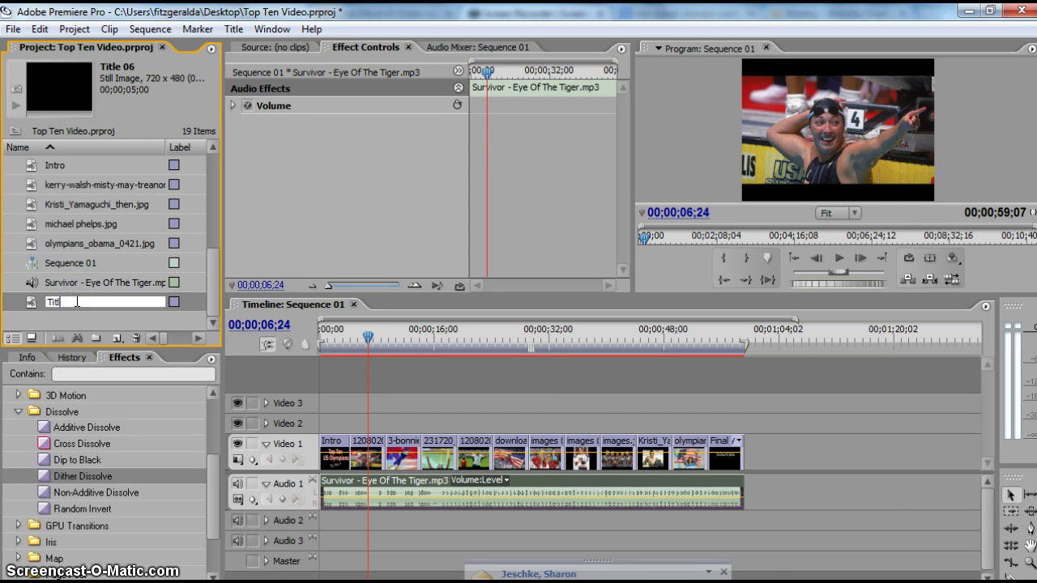
click(724, 572)
click(70, 306)
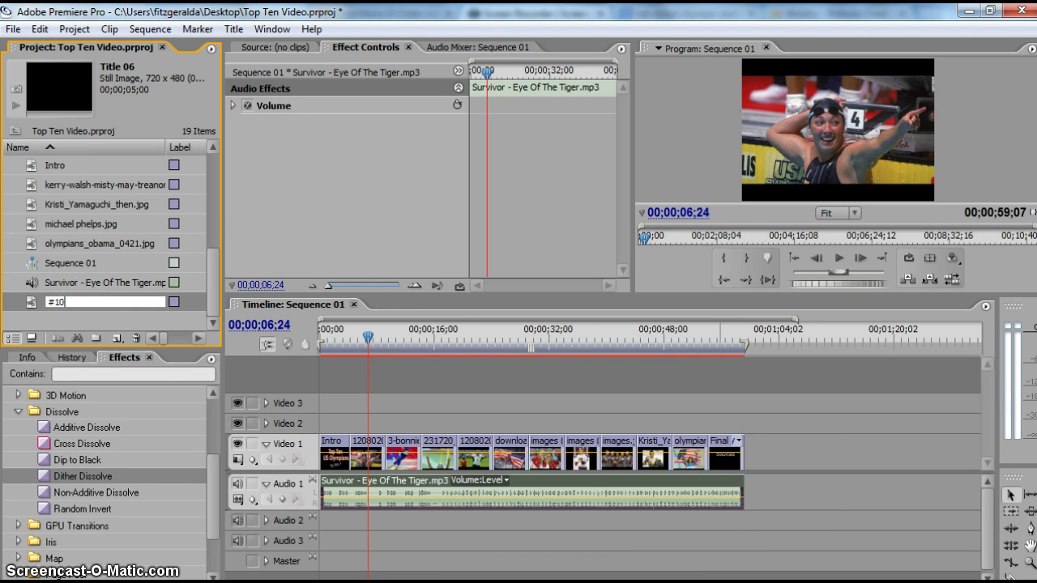
click(197, 303)
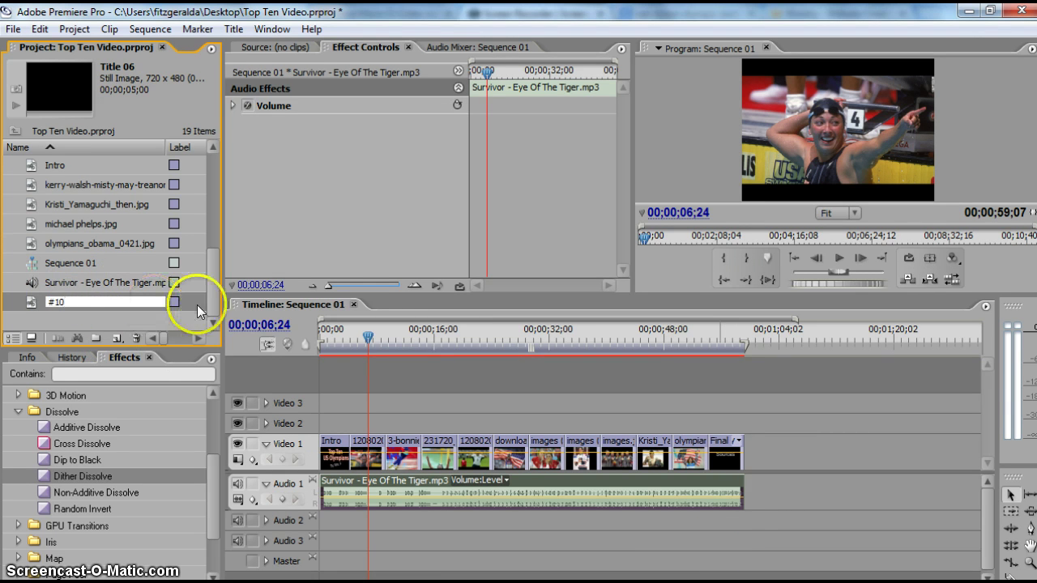
Step: Place the #10 title on Video 2 above the first photo after the intro and open it for editing
click(28, 302)
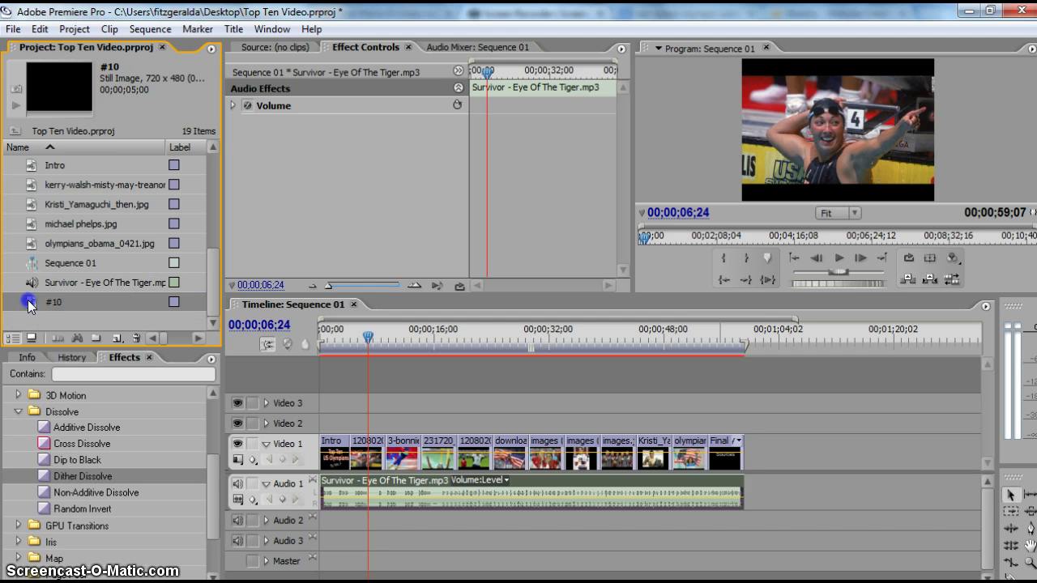
drag(28, 302, 359, 428)
double_click(370, 422)
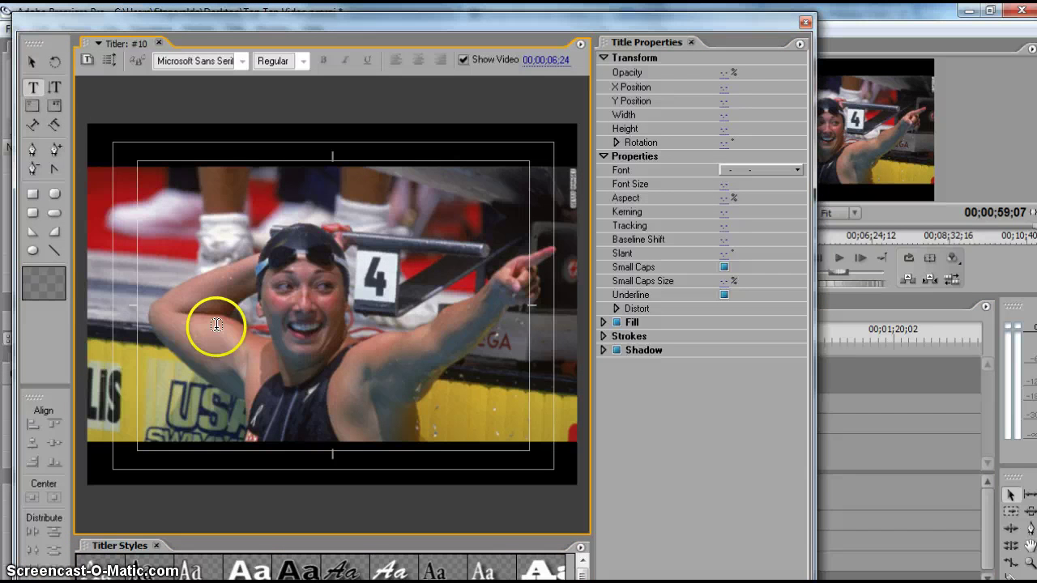
Step: Add the text "#10" over the lower right area of the swimmer photo with the Type Tool
click(33, 85)
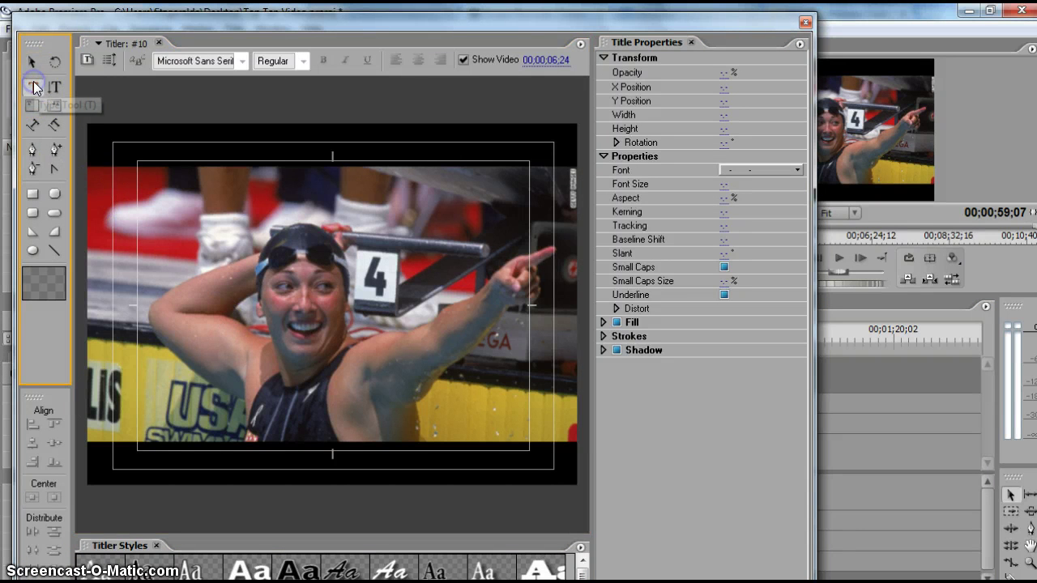
click(398, 410)
text(#10)
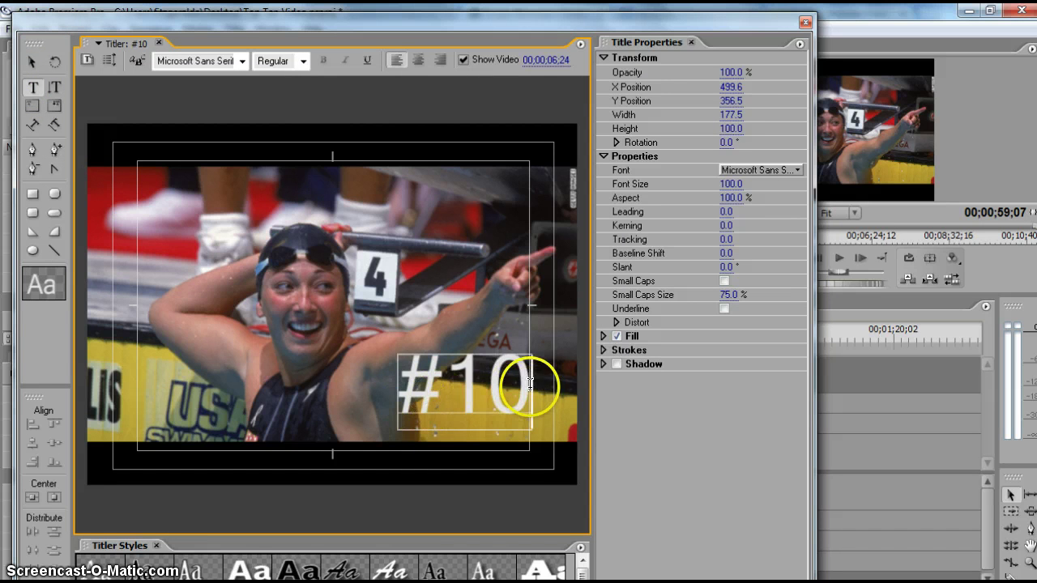
click(409, 392)
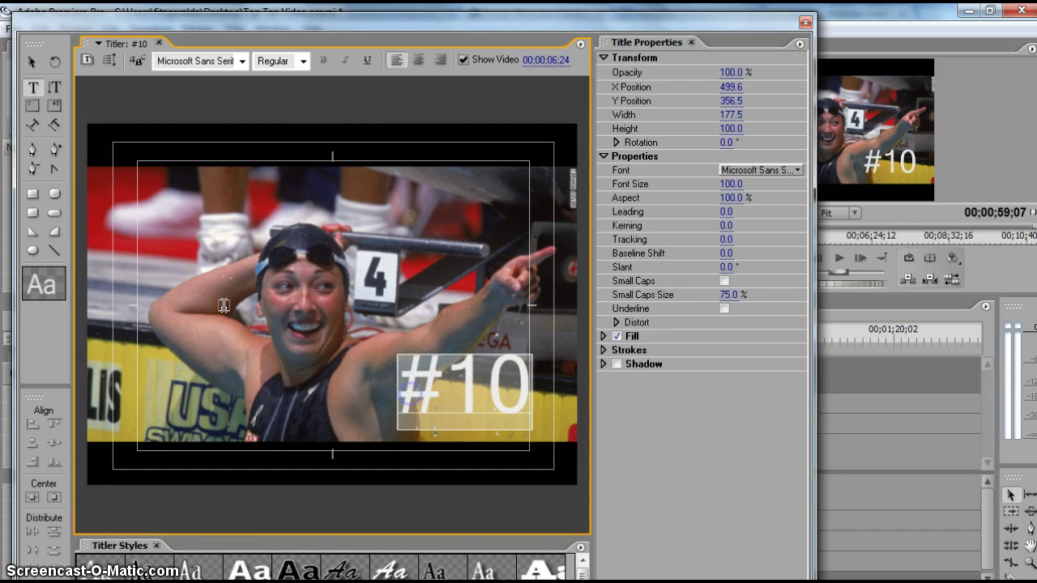
click(36, 60)
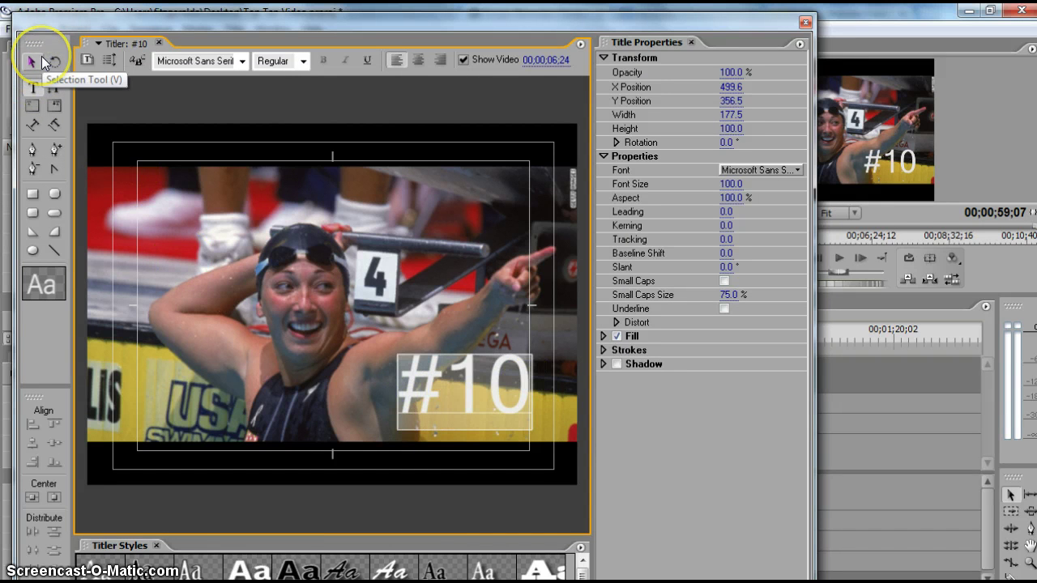
Step: Try the white Bell Gothic Std Black title style on the #10 text
drag(581, 567, 582, 582)
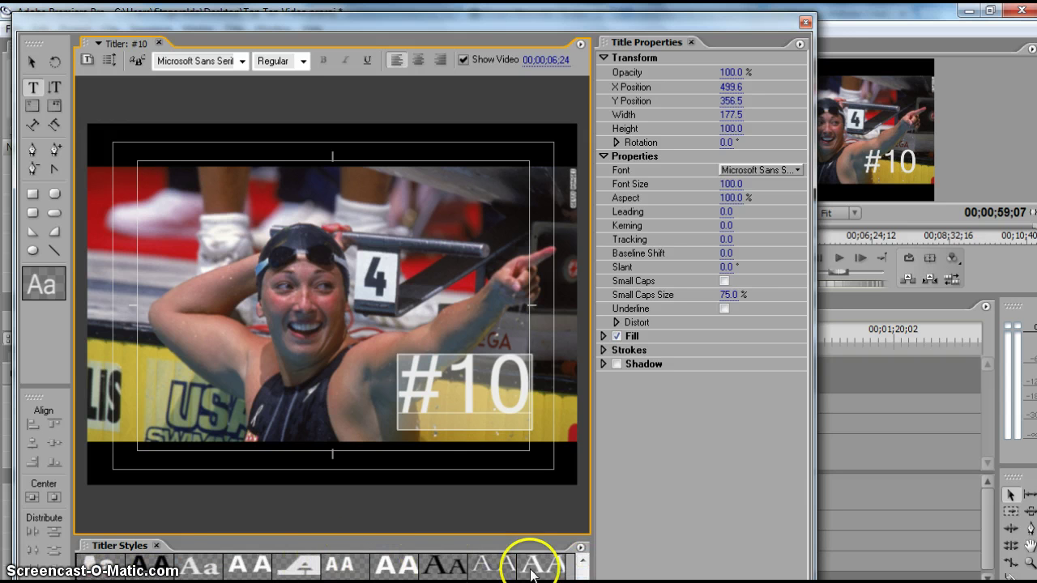
click(441, 564)
click(393, 564)
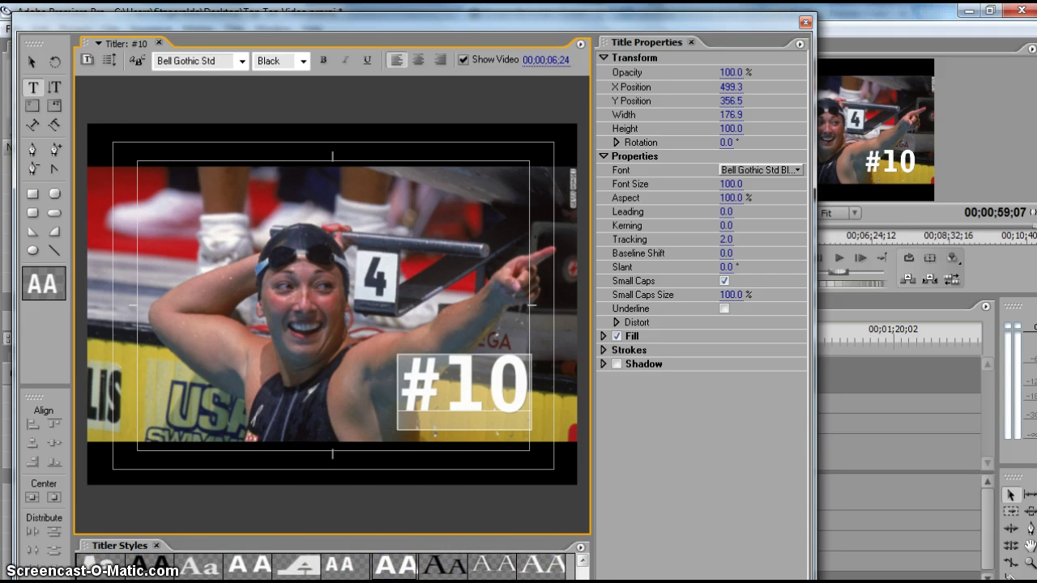
Step: Apply the white Lithos Pro Black title style with a shadow to the #10 text
scroll(321, 566, down, 4)
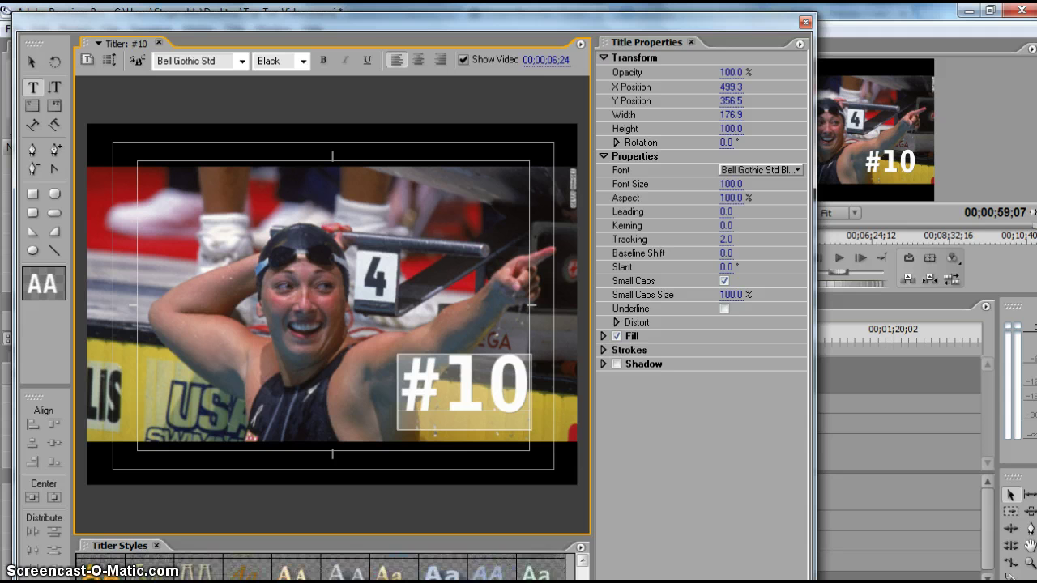
click(580, 578)
click(581, 578)
click(580, 577)
click(581, 577)
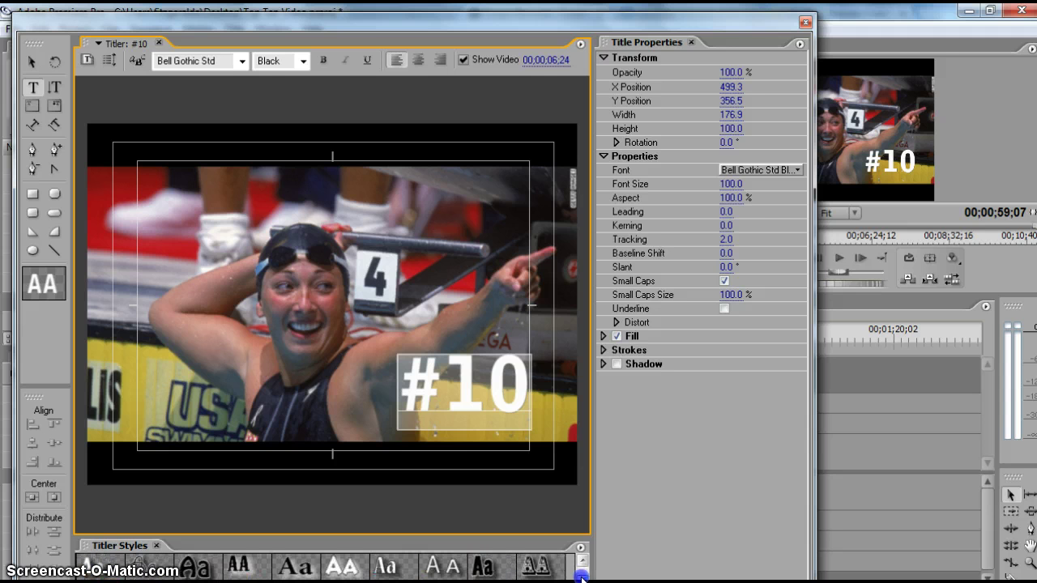
click(341, 565)
Step: Set the #10 text's font size to 73, position it at about X 477, Y 376, and close the title editor
click(30, 65)
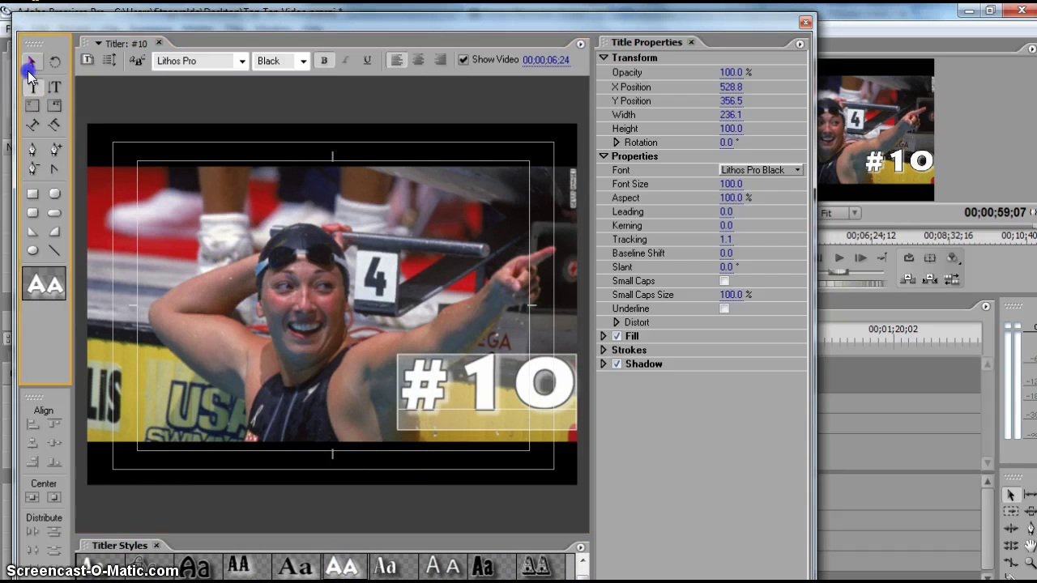
drag(433, 381, 380, 401)
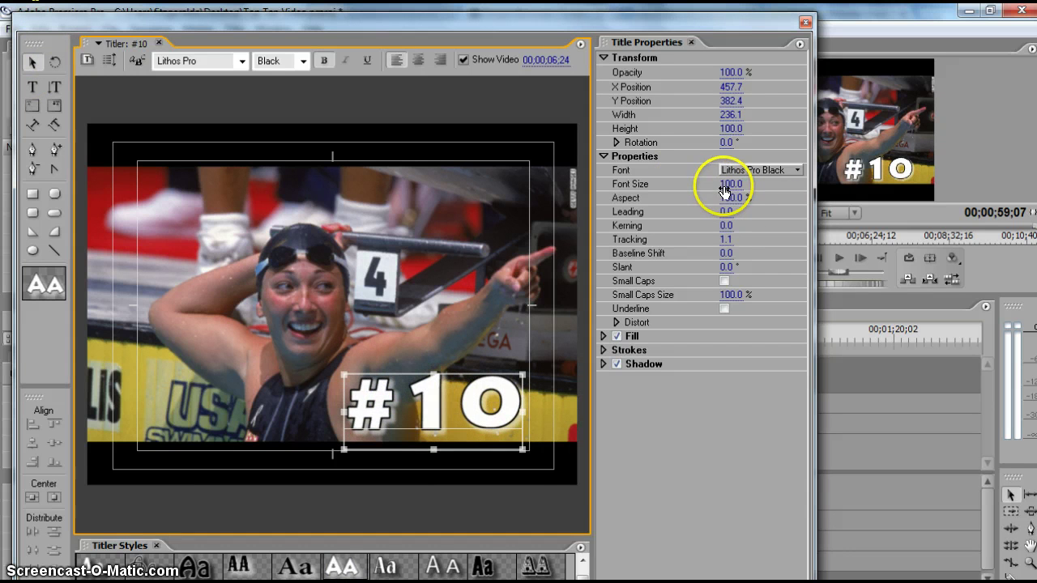
drag(723, 191, 725, 194)
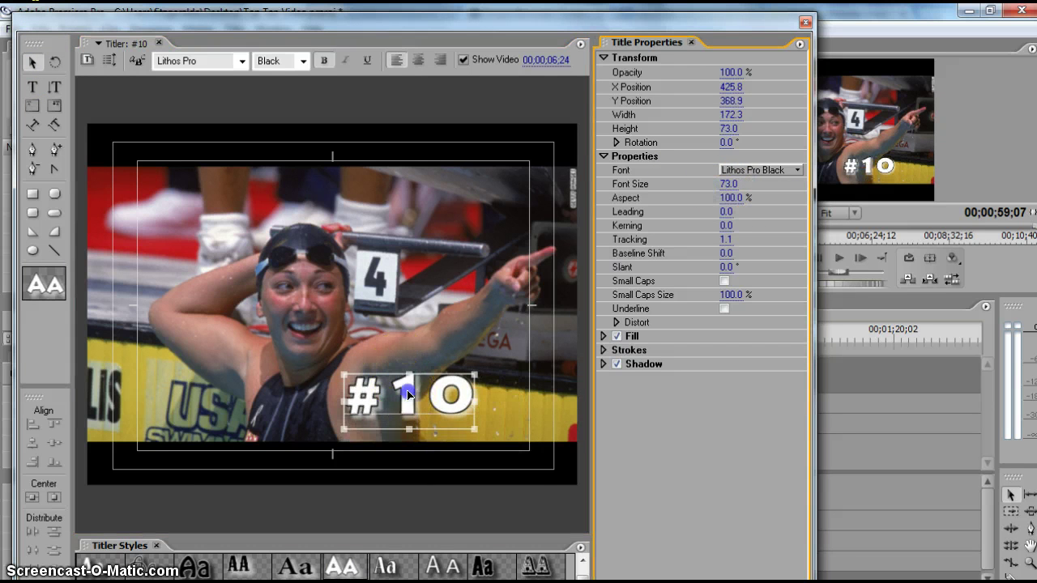
drag(408, 394, 444, 409)
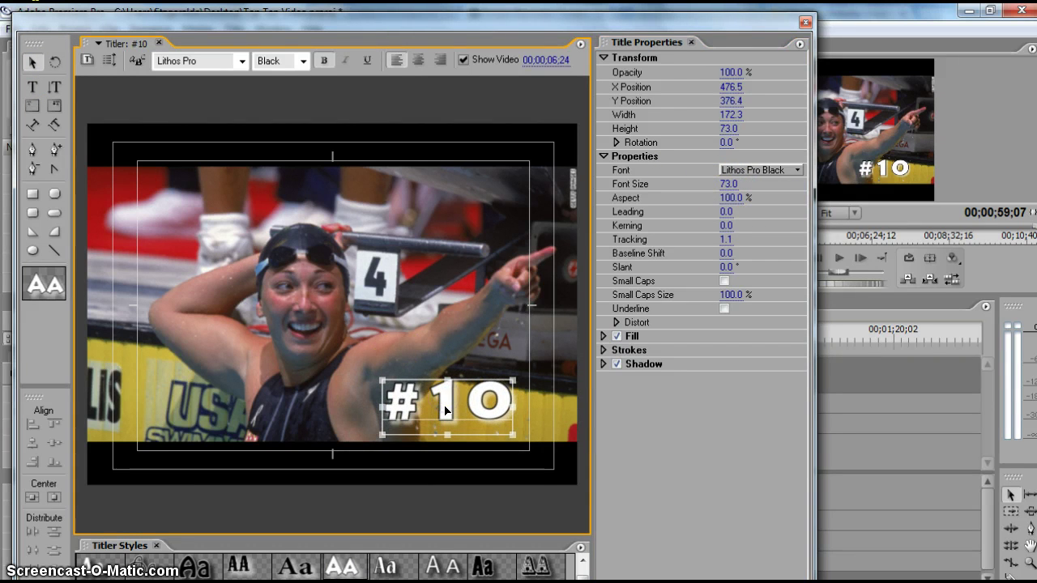
click(805, 24)
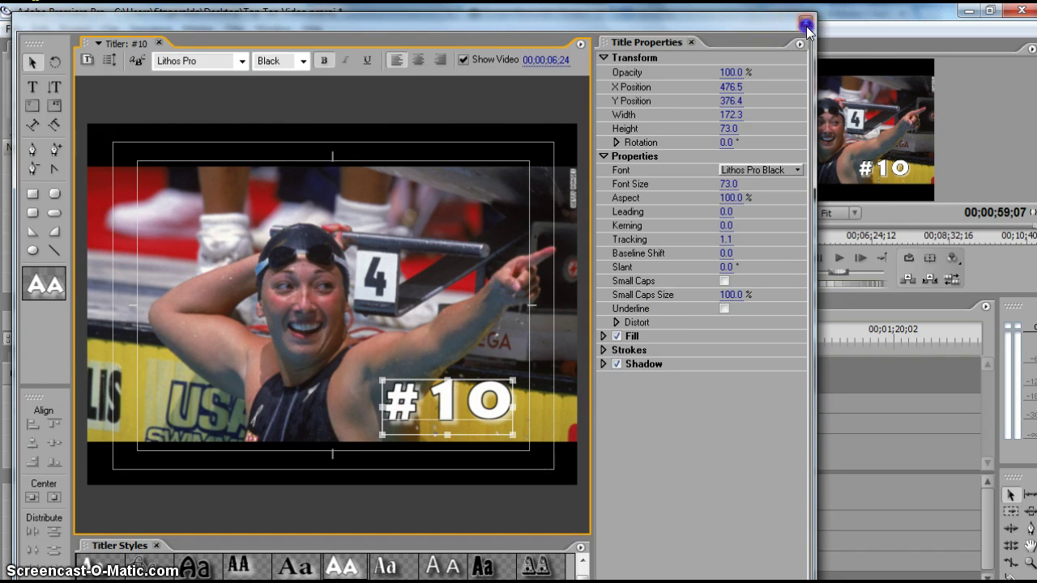
Step: Play the sequence from about 00;00;02;25 to check the #10 title over the first photo, stopping at 00;00;07;01
drag(361, 342, 350, 344)
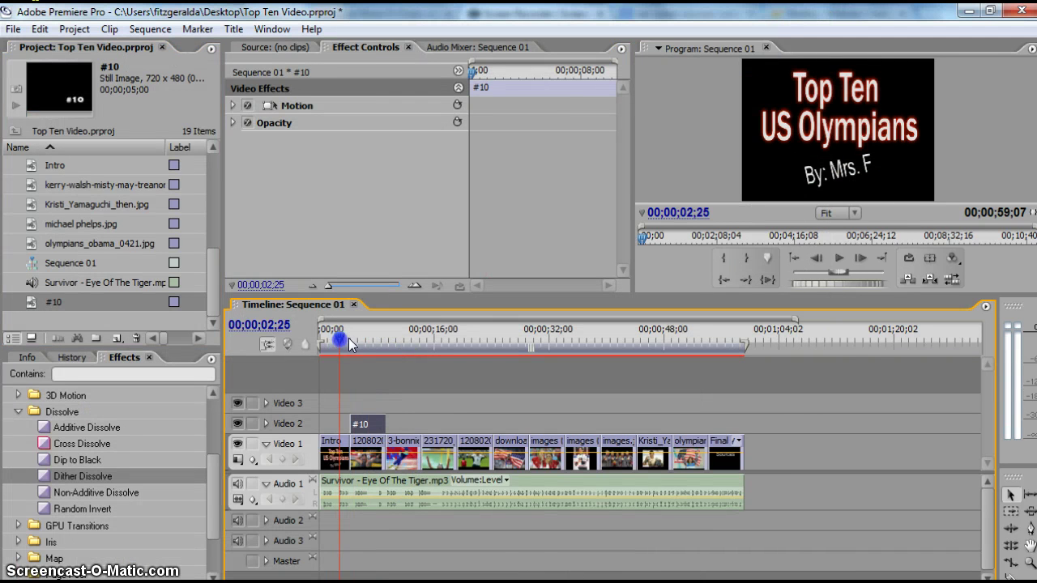
click(839, 257)
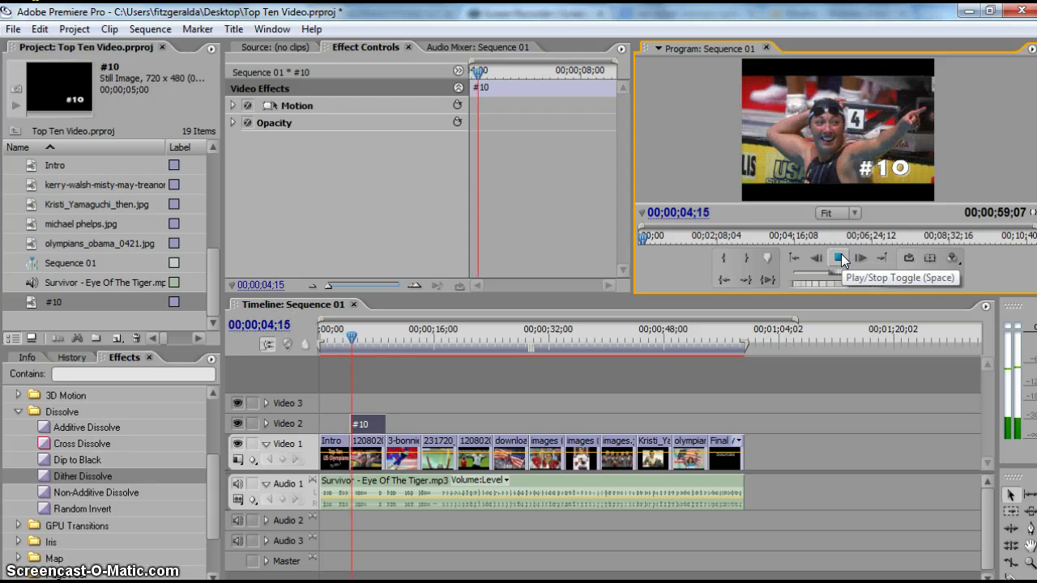
click(863, 258)
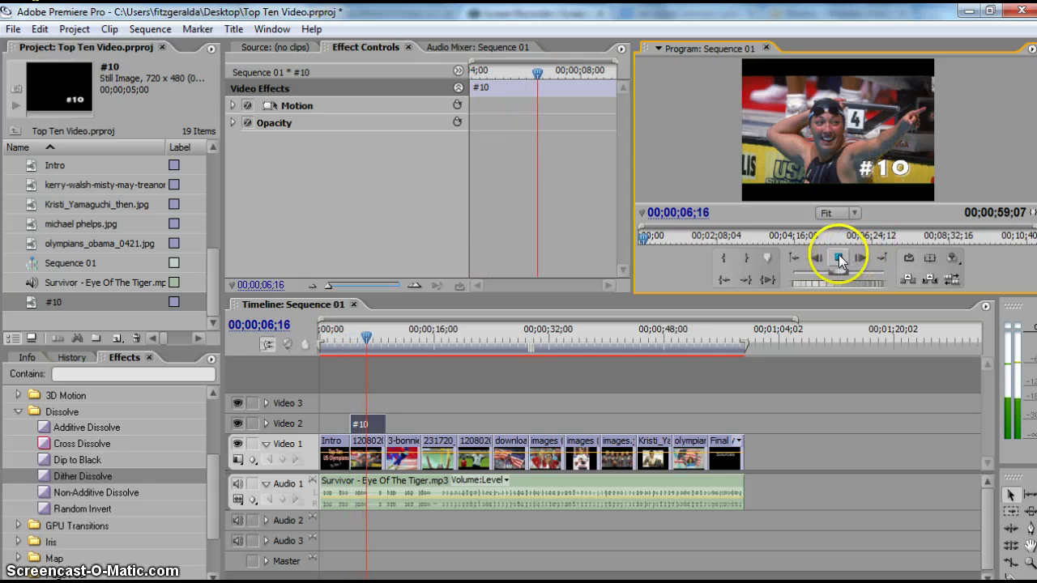
click(838, 257)
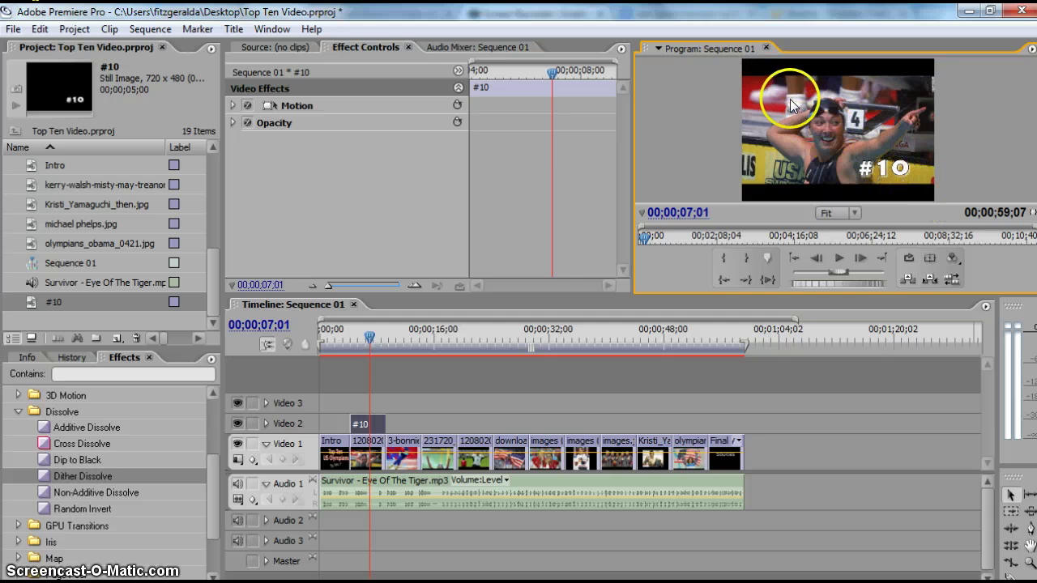
Step: Create a second blank title with the default name at 00;00;07;01 and close its editor
click(234, 29)
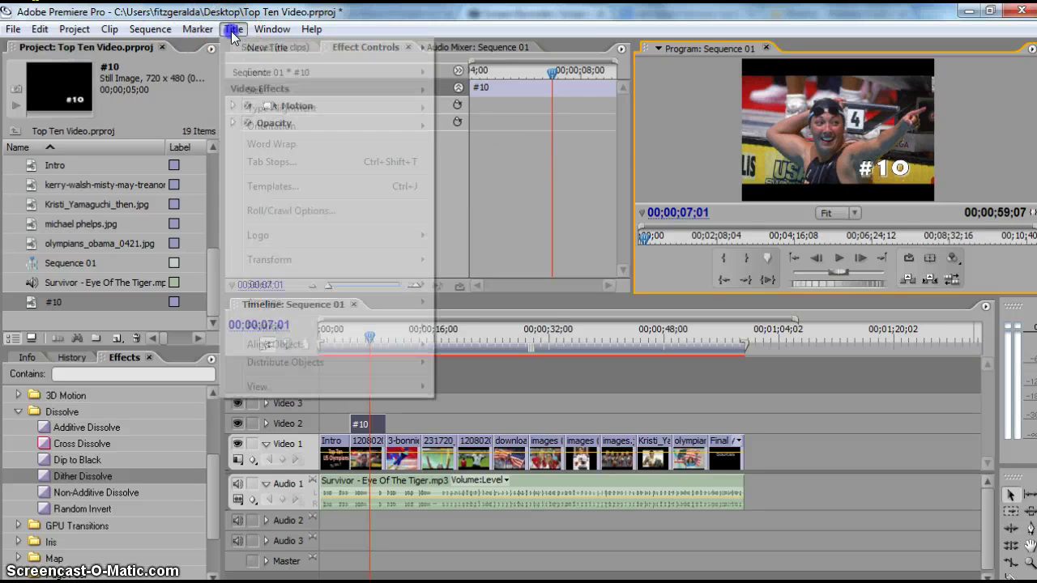
mouse_move(259, 48)
click(467, 53)
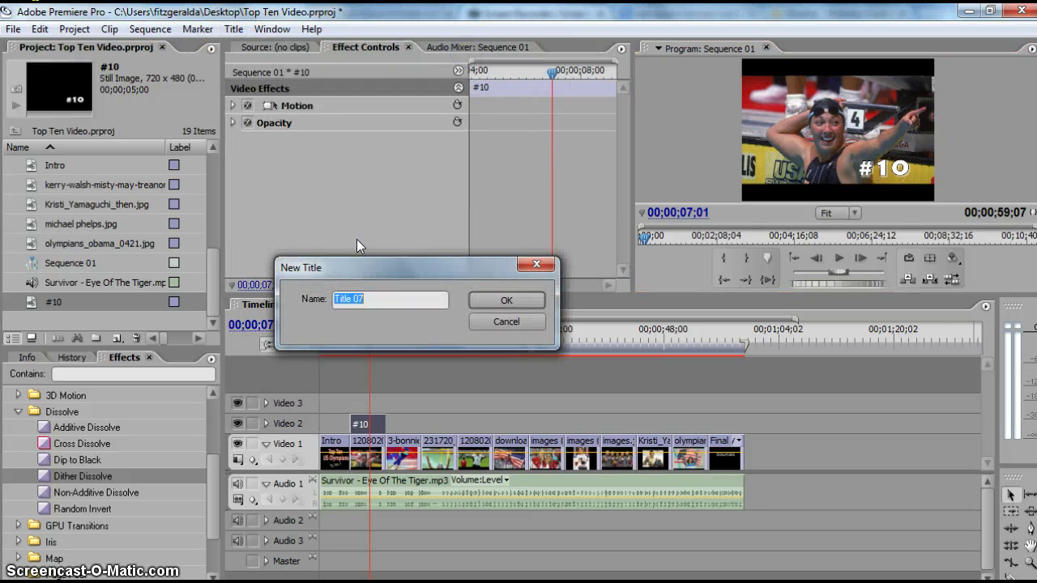
click(538, 302)
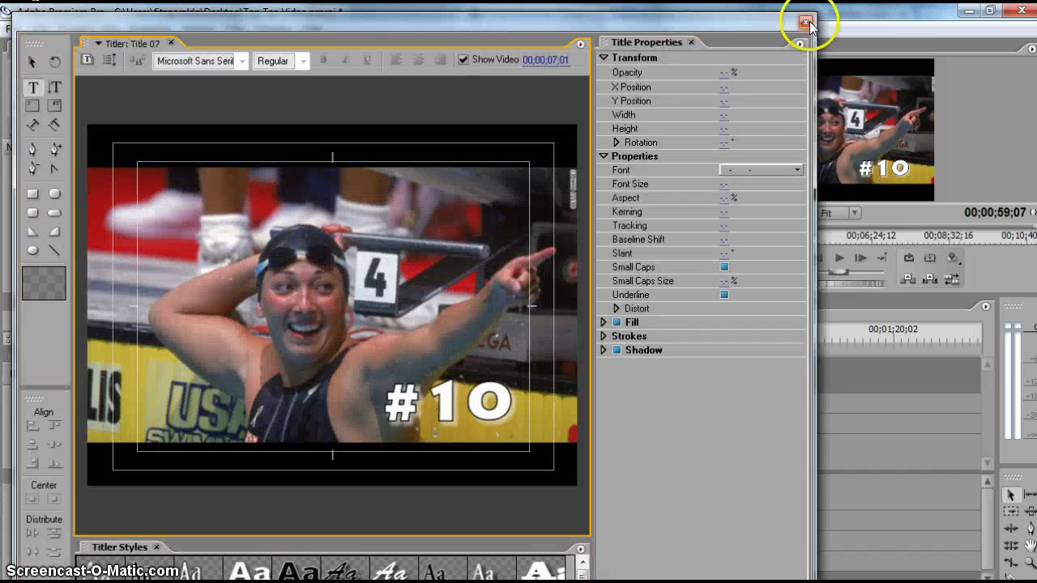
click(806, 21)
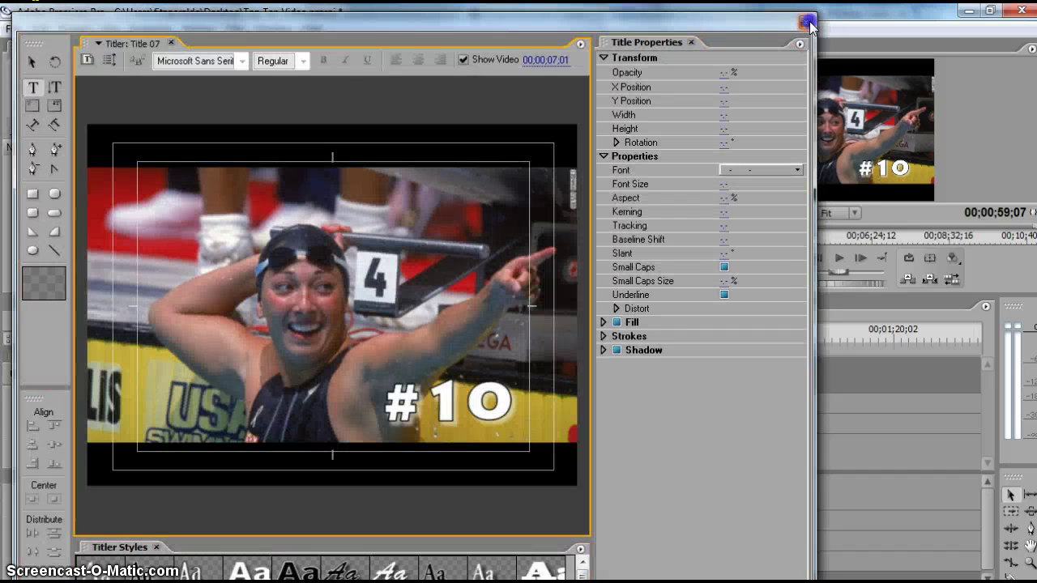
Step: Rename the new blank title as Amy Van Dyken and place it on Video 3 directly above the #10 title
click(61, 301)
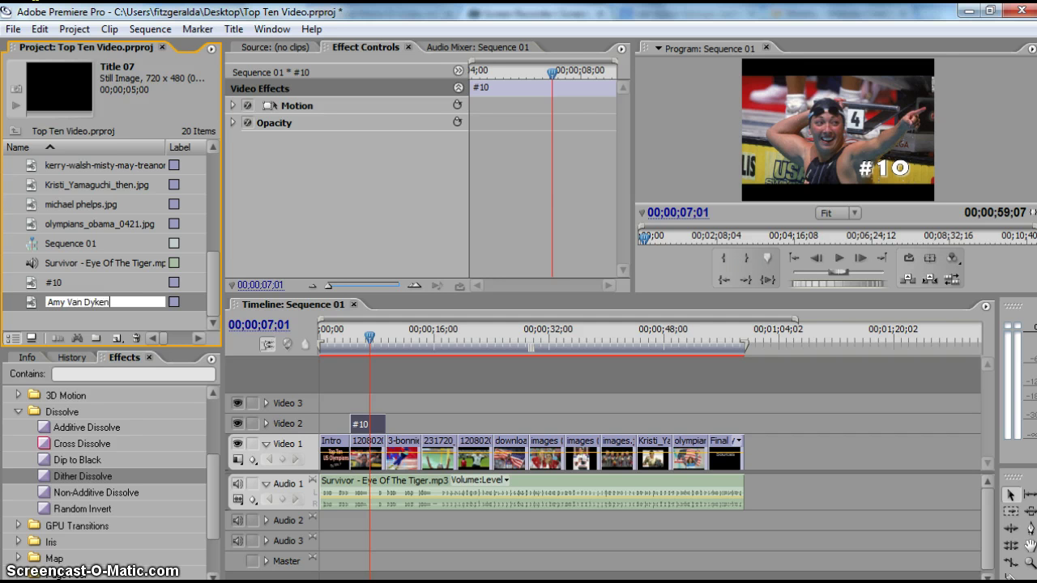
click(45, 315)
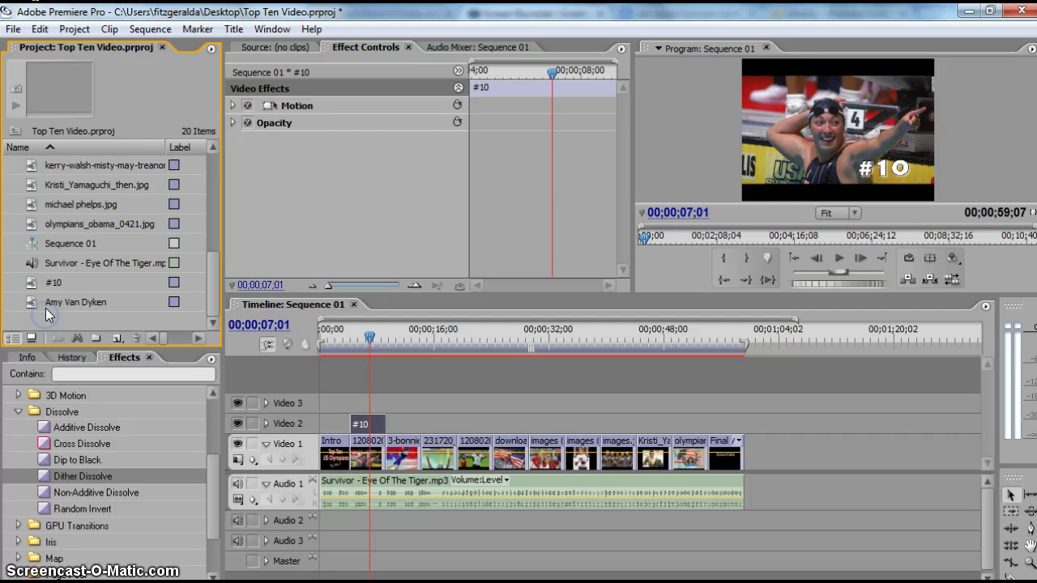
drag(43, 307, 363, 403)
click(372, 342)
click(362, 404)
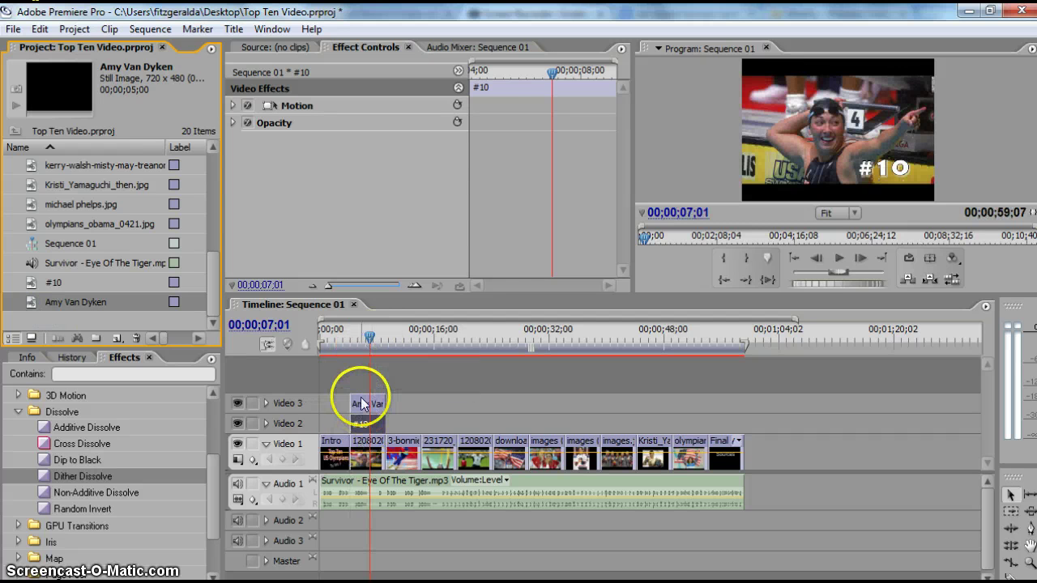
Step: Open the Amy Van Dyken title for editing and add the text "Amy Van Dyken" near the top of the frame
double_click(362, 404)
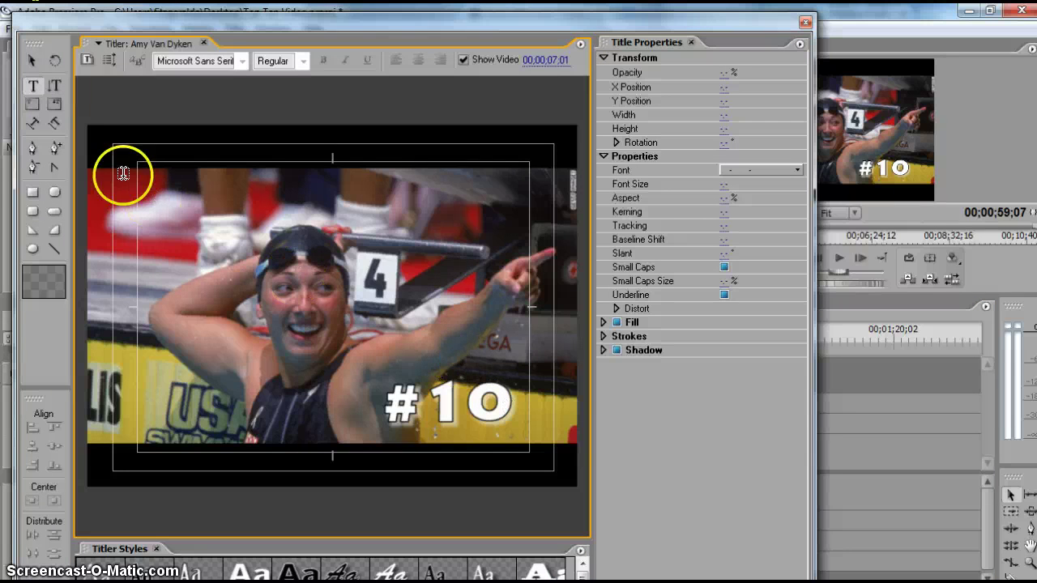
click(35, 87)
drag(150, 199, 150, 200)
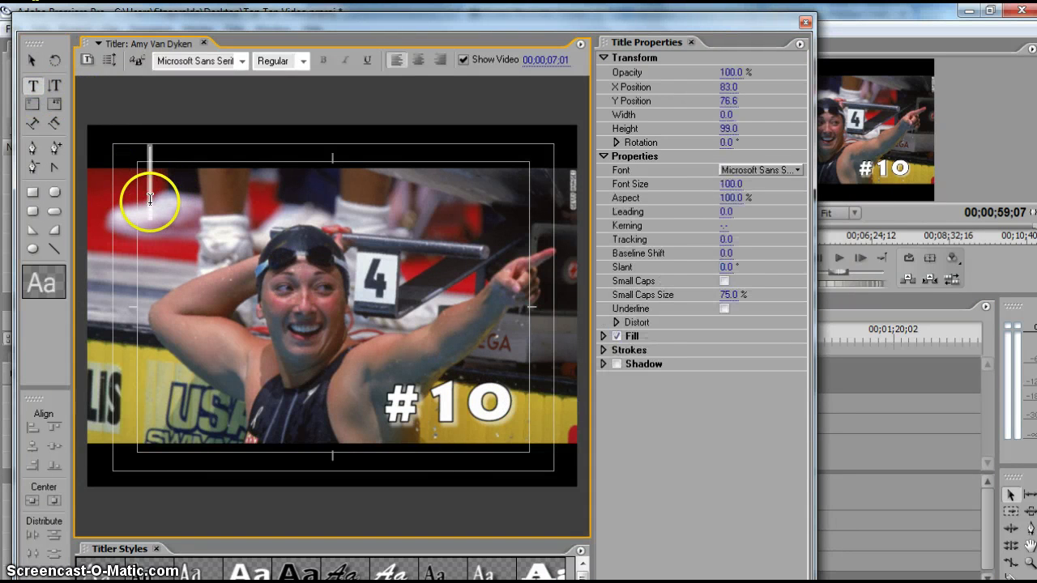
text(Amy Va)
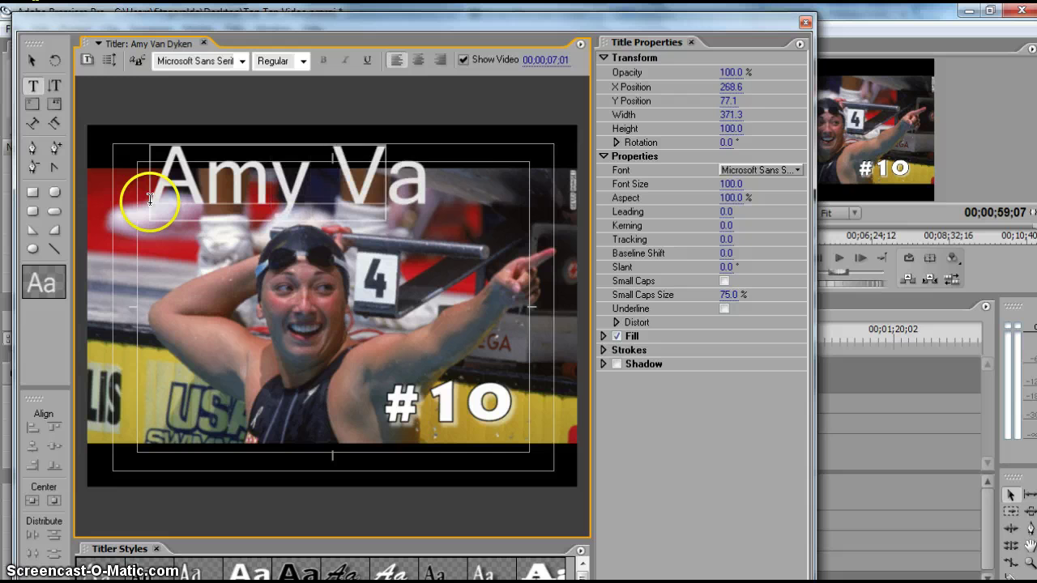
text(n Dy)
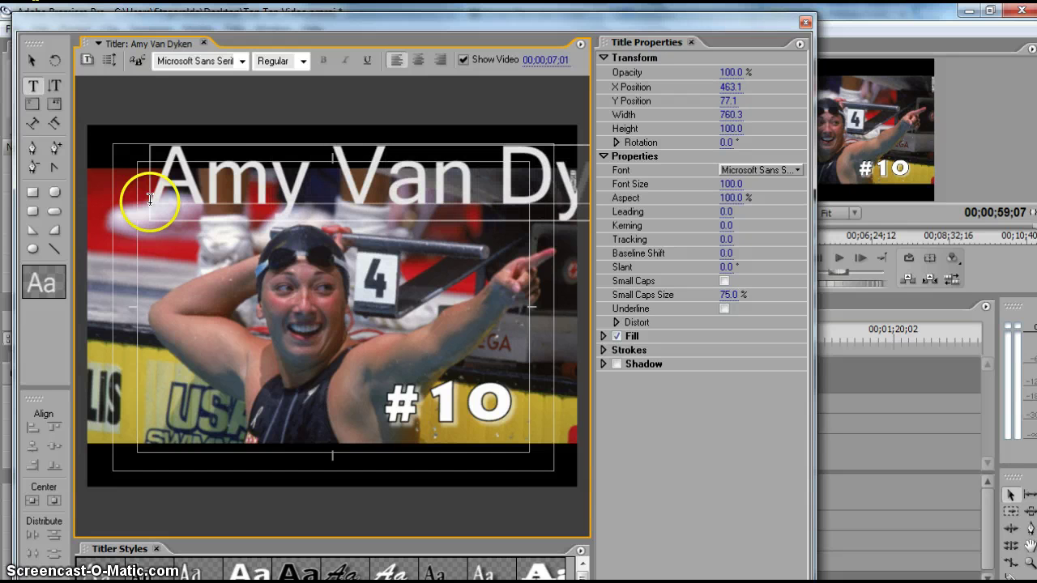
Step: Set the name text's font size to 63 and position it at about X 308, Y 101
click(733, 186)
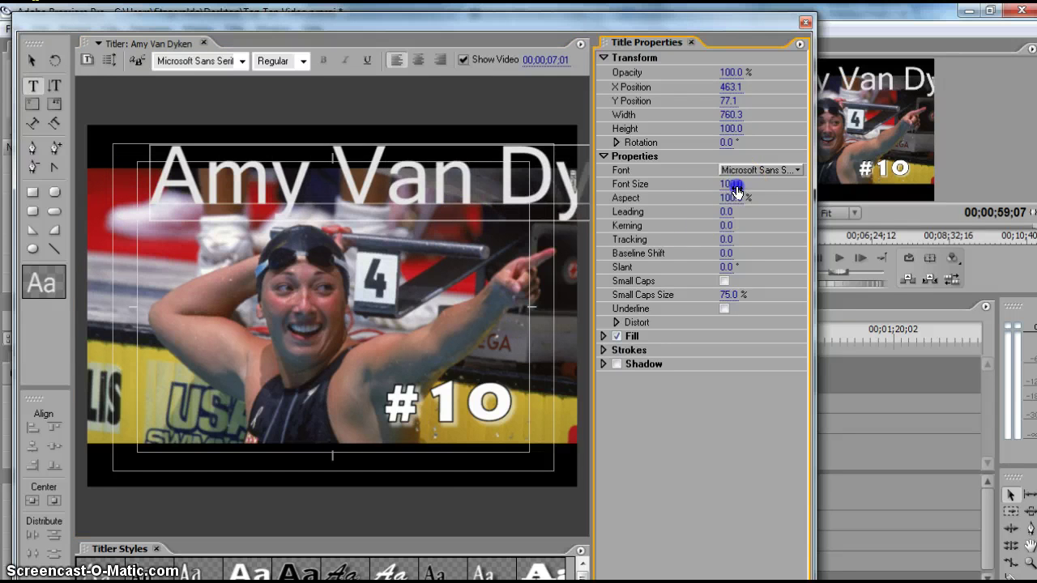
drag(736, 190, 705, 189)
click(33, 63)
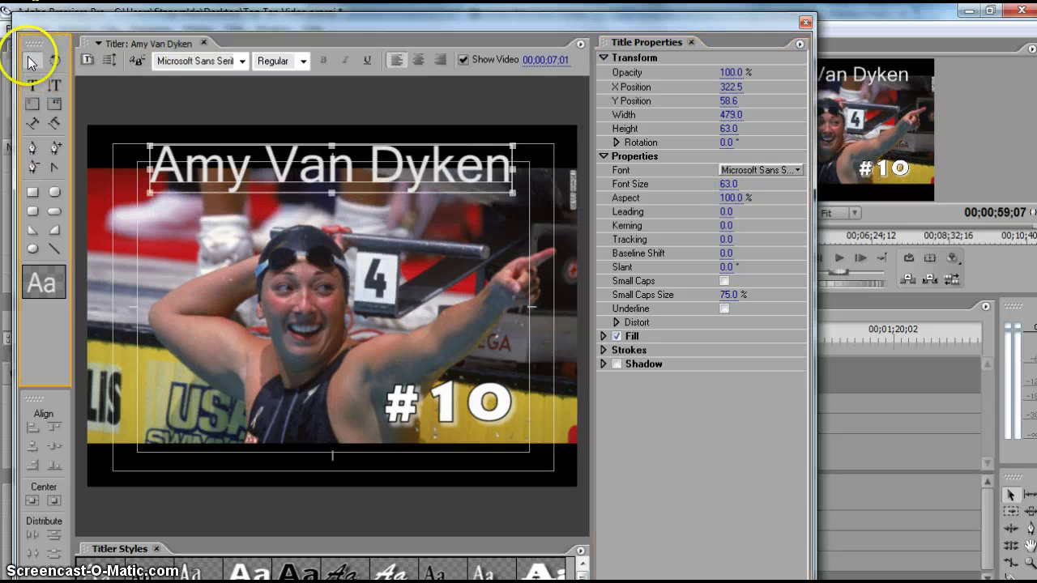
drag(186, 180, 176, 210)
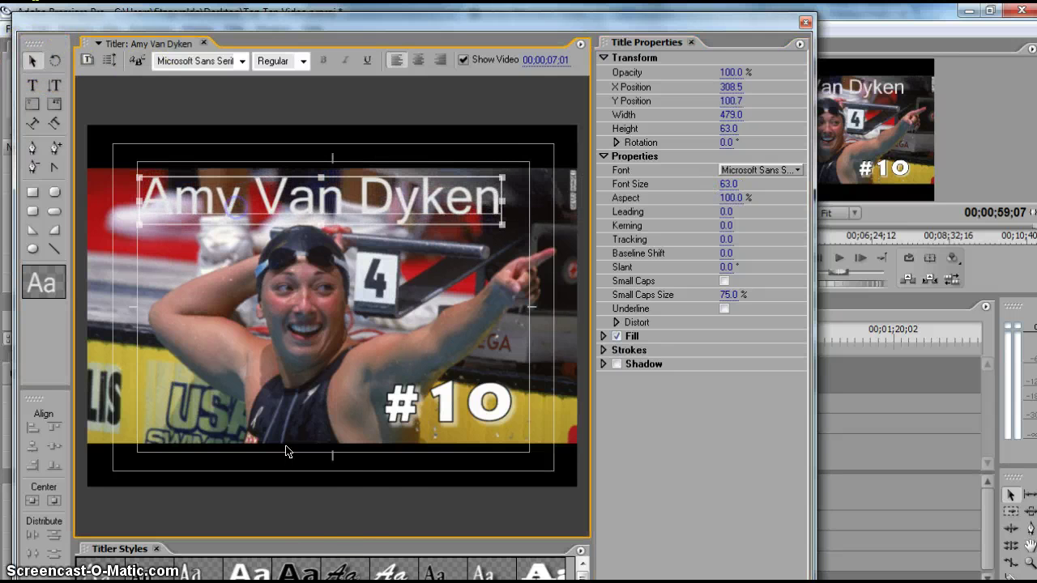
Step: Apply the white Bell Gothic Std Black title style with a shadow to the name text
click(303, 563)
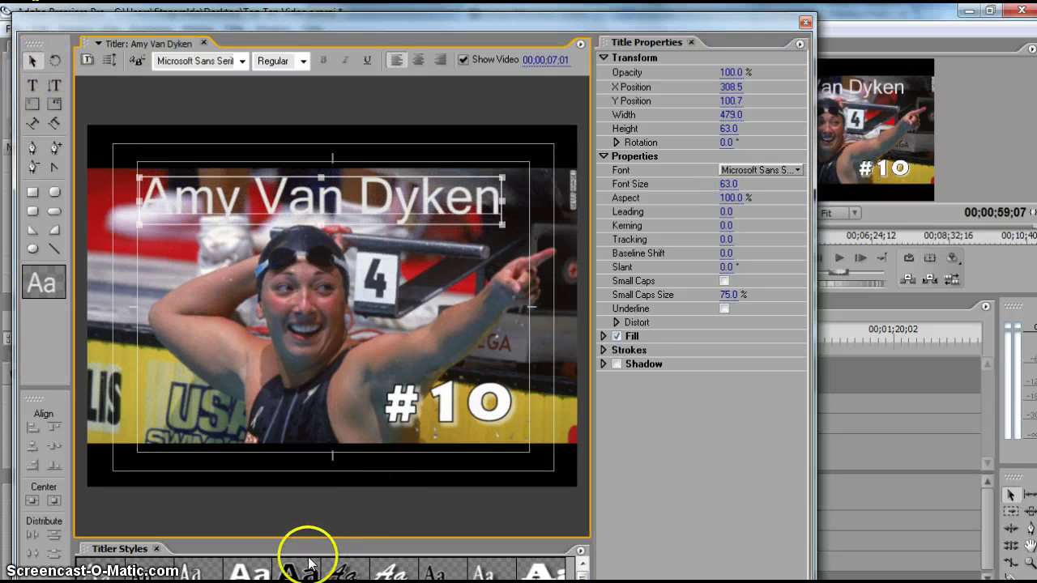
click(187, 571)
click(243, 571)
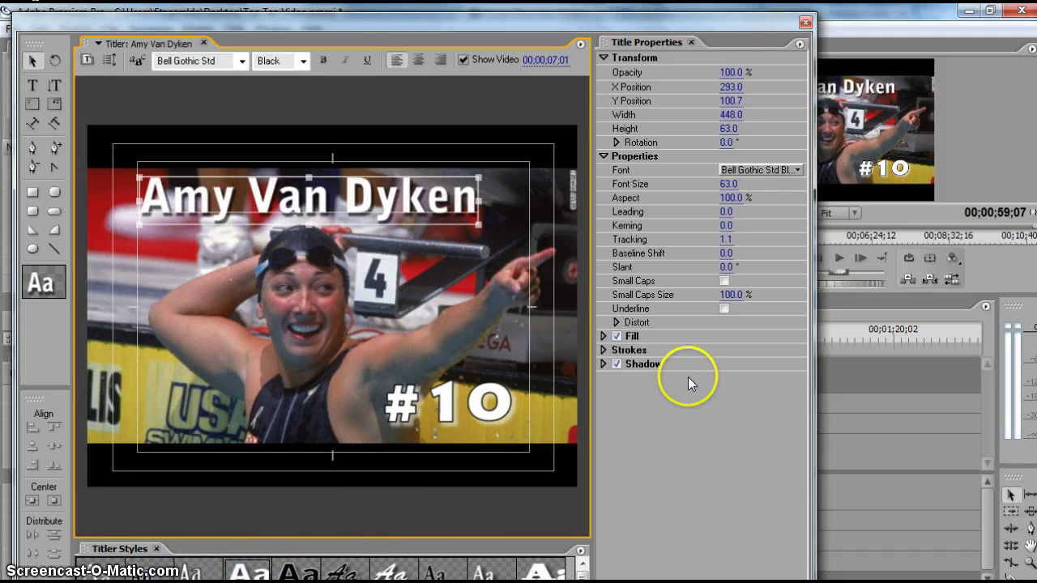
Step: Set the name text's font size to 72, position it at about X 320, Y 92, and close the title editor
click(726, 187)
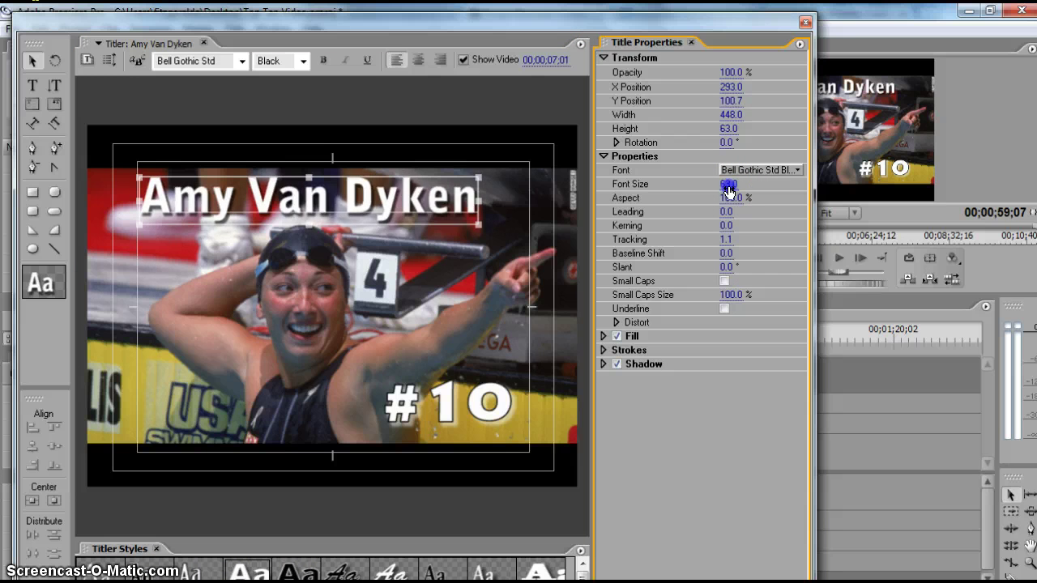
drag(728, 190, 733, 189)
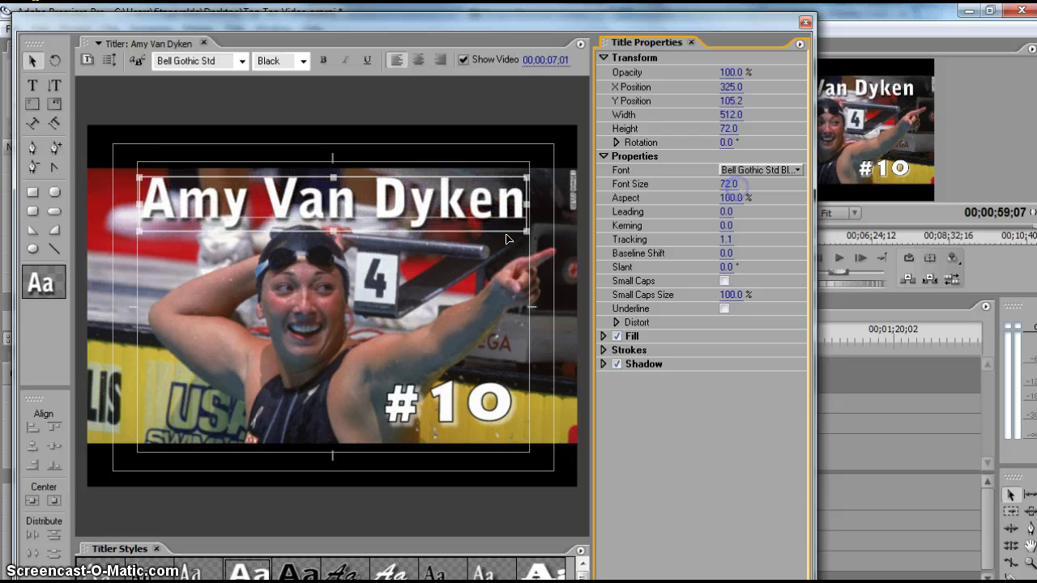
click(33, 63)
click(296, 228)
drag(296, 227, 304, 199)
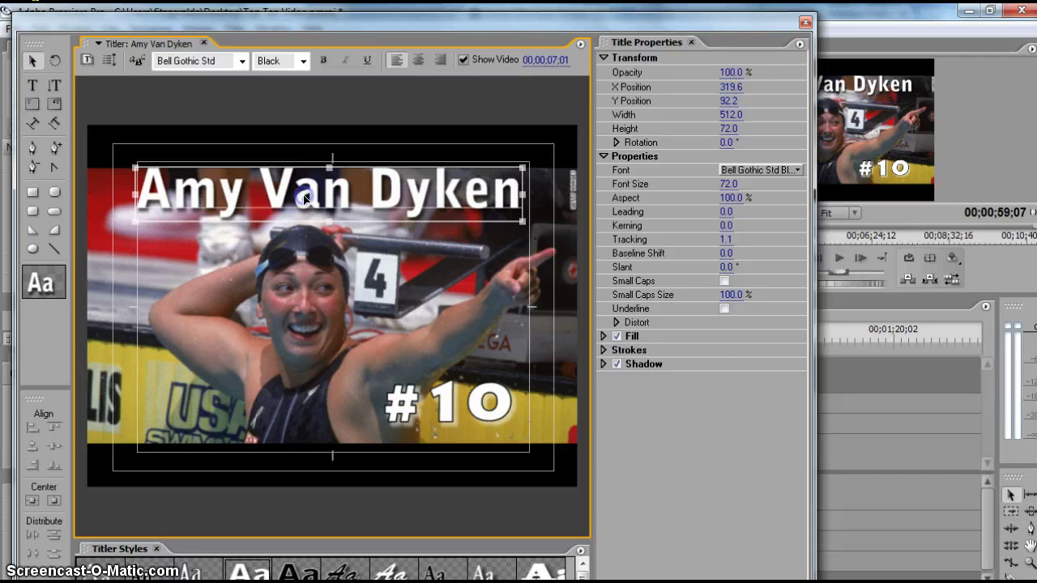
click(805, 22)
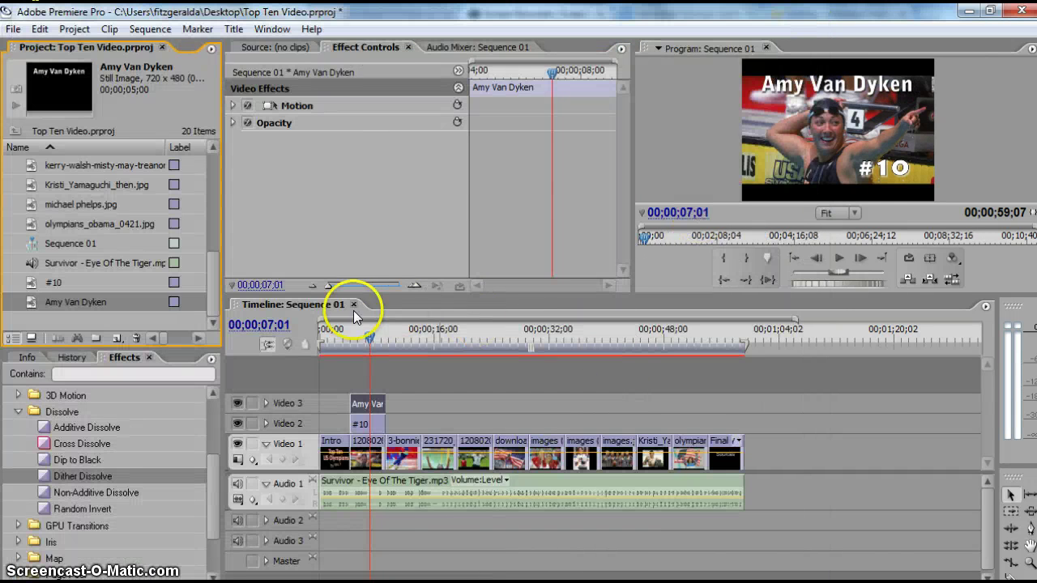
Step: Play the sequence from 00;00;03;29 to check both titles over the first photo, stopping at 00;00;08;12
mouse_move(368, 336)
mouse_down()
mouse_move(338, 337)
mouse_move(352, 340)
mouse_up()
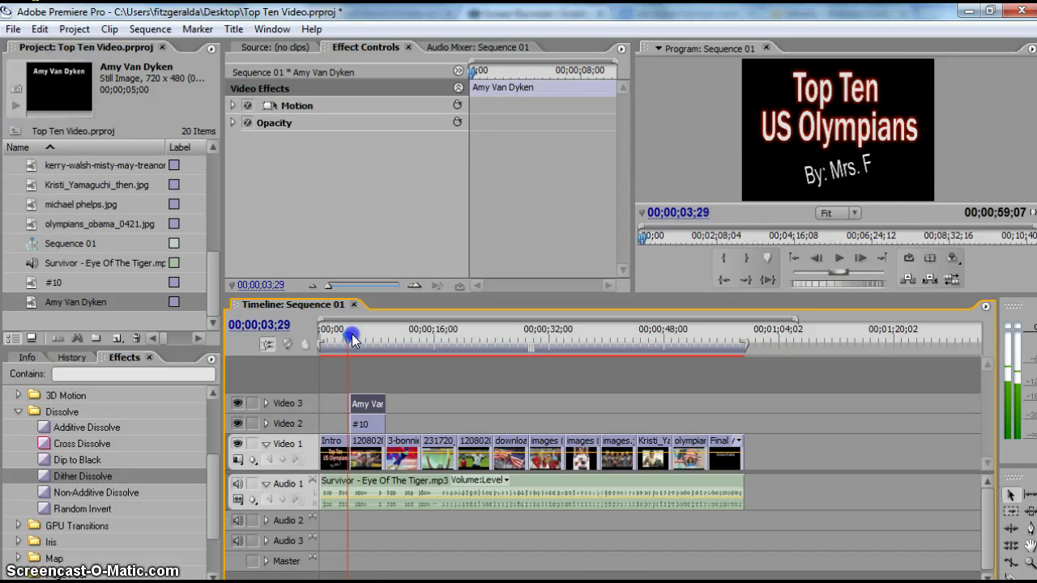
click(840, 260)
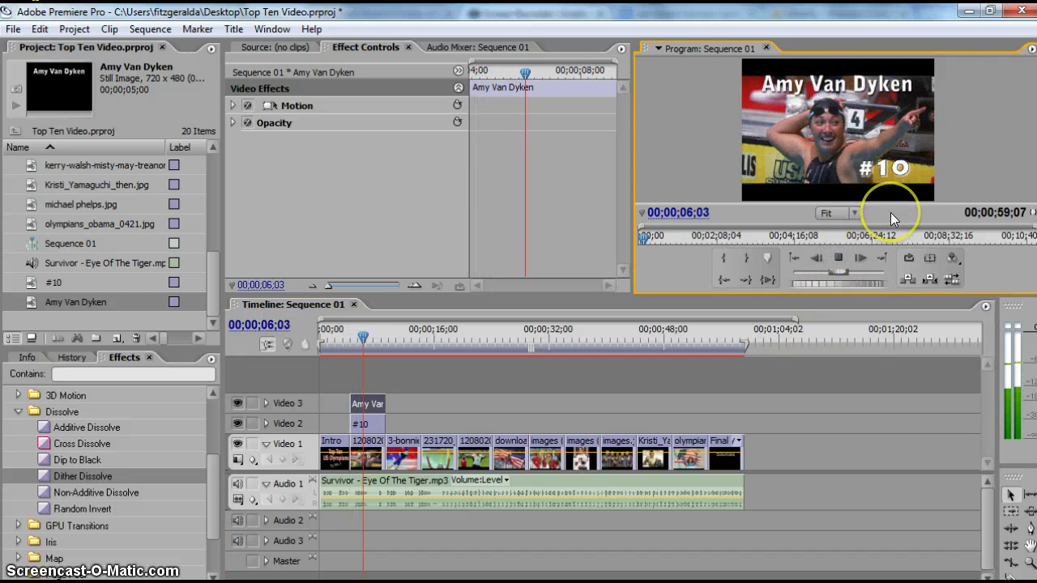
click(843, 256)
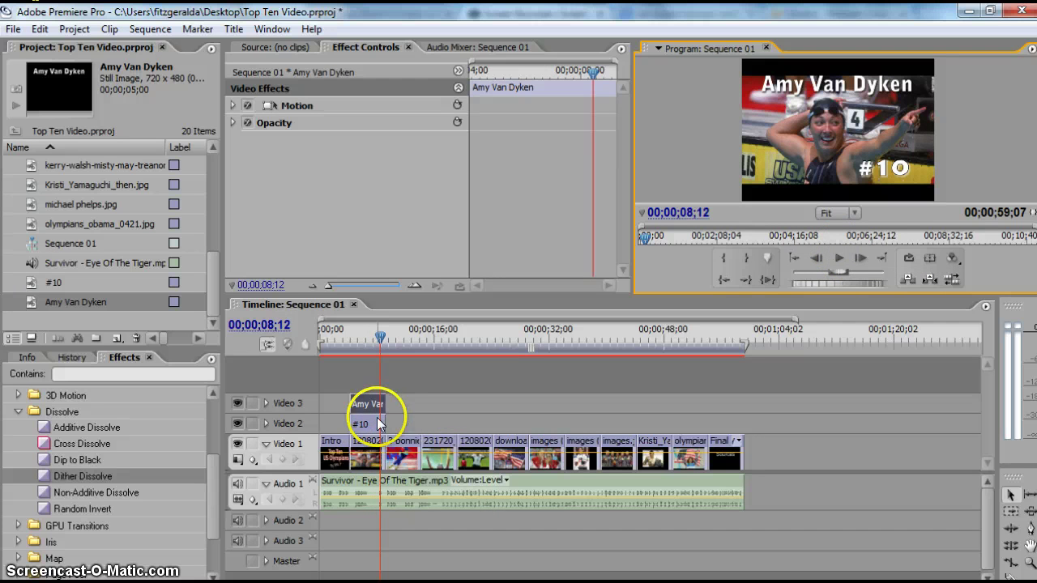
mouse_move(402, 425)
mouse_down()
mouse_move(538, 422)
mouse_move(699, 440)
mouse_move(370, 419)
mouse_up()
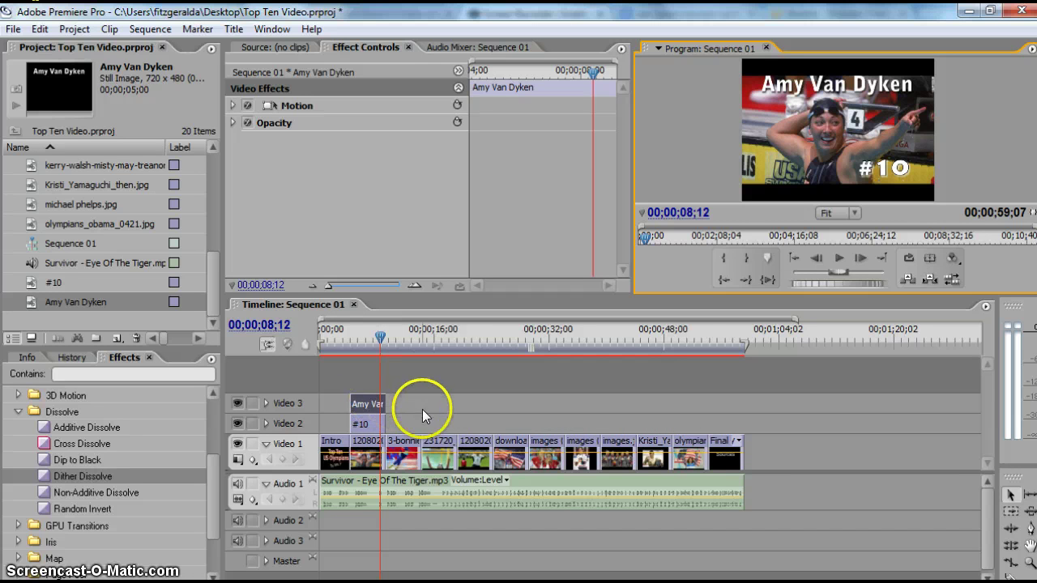
click(747, 405)
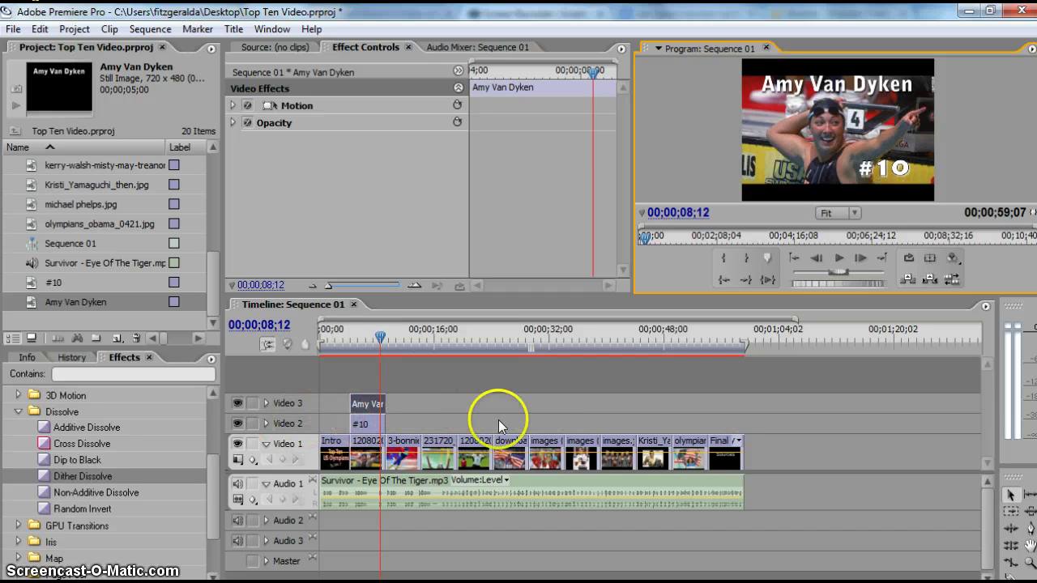
click(361, 424)
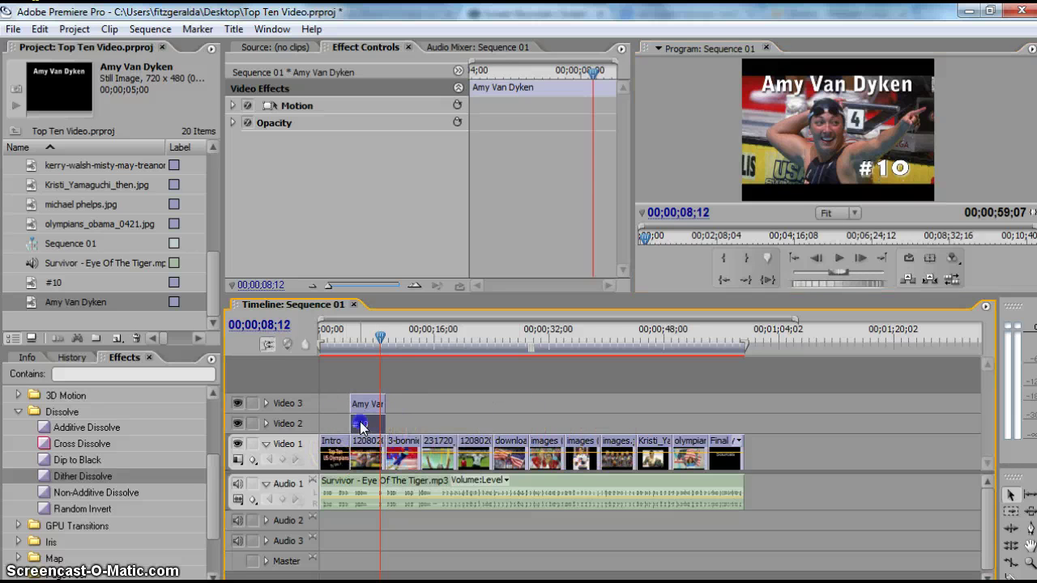
click(366, 409)
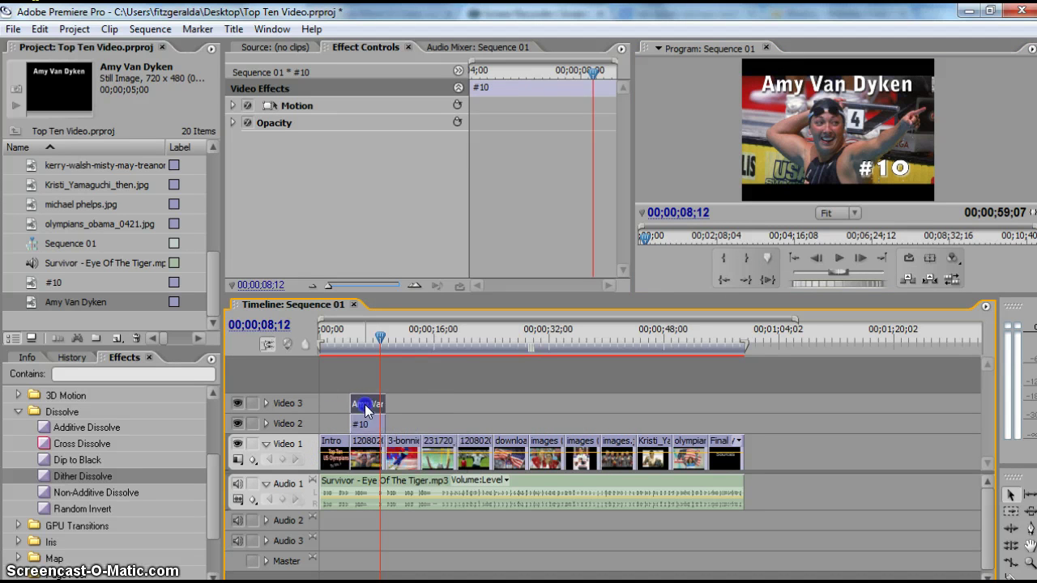
click(363, 425)
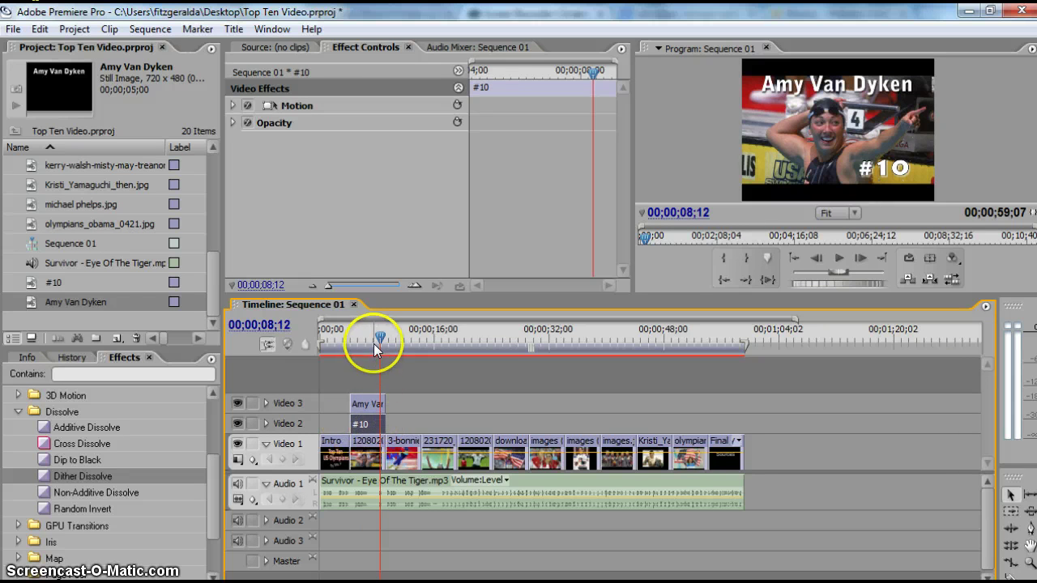
Step: Trim the Amy Van Dyken title to start at about 6 seconds and the #10 title to end at about 8 seconds
drag(379, 335, 349, 334)
click(365, 406)
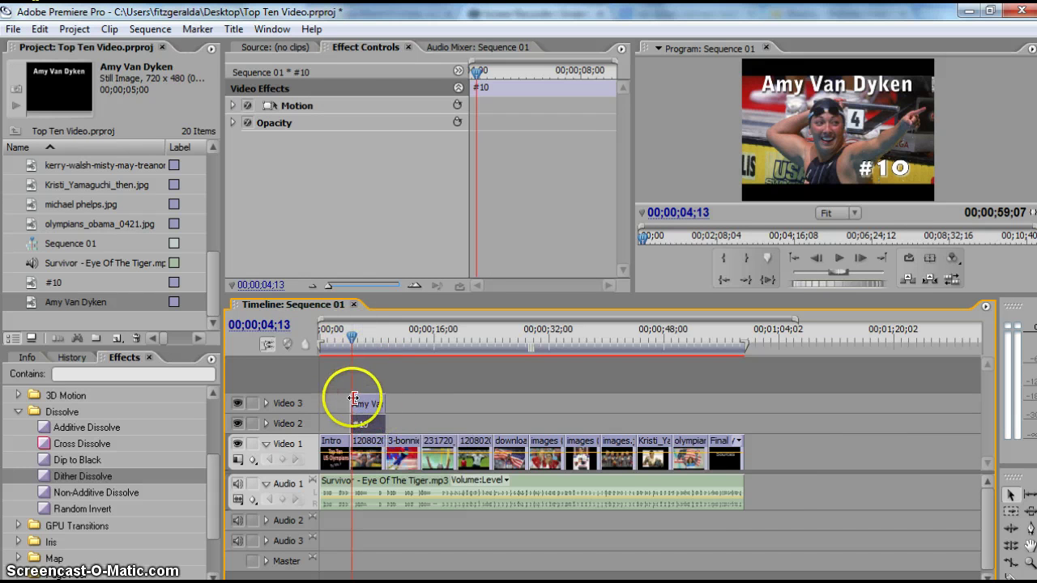
drag(352, 345, 316, 344)
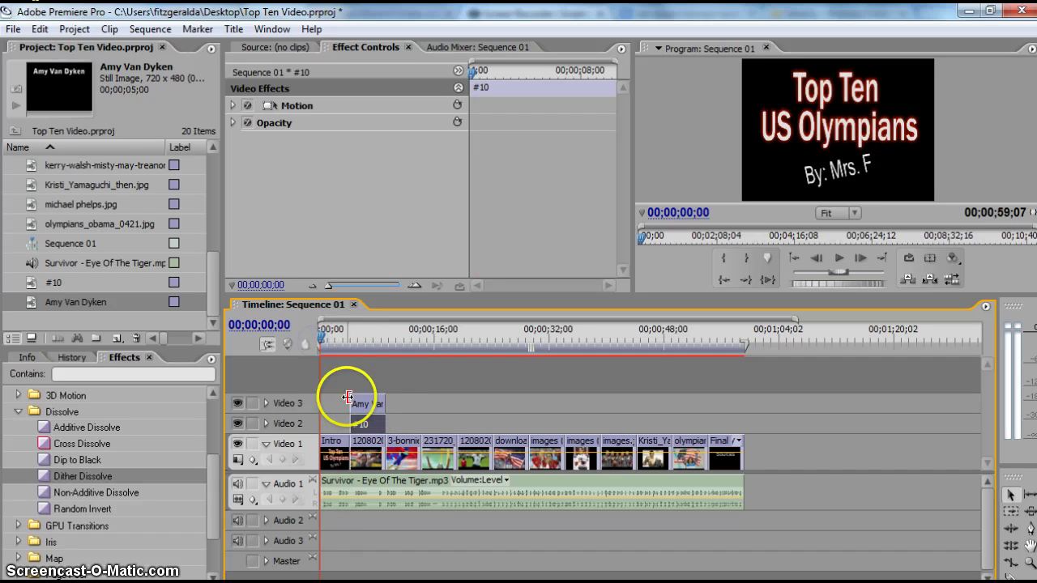
drag(347, 397, 362, 398)
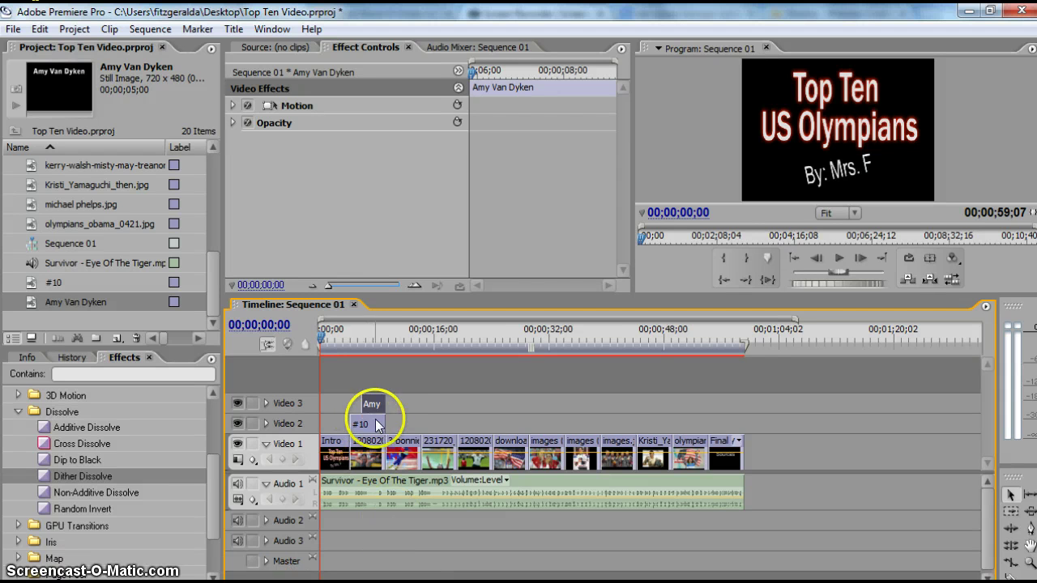
drag(383, 417, 376, 417)
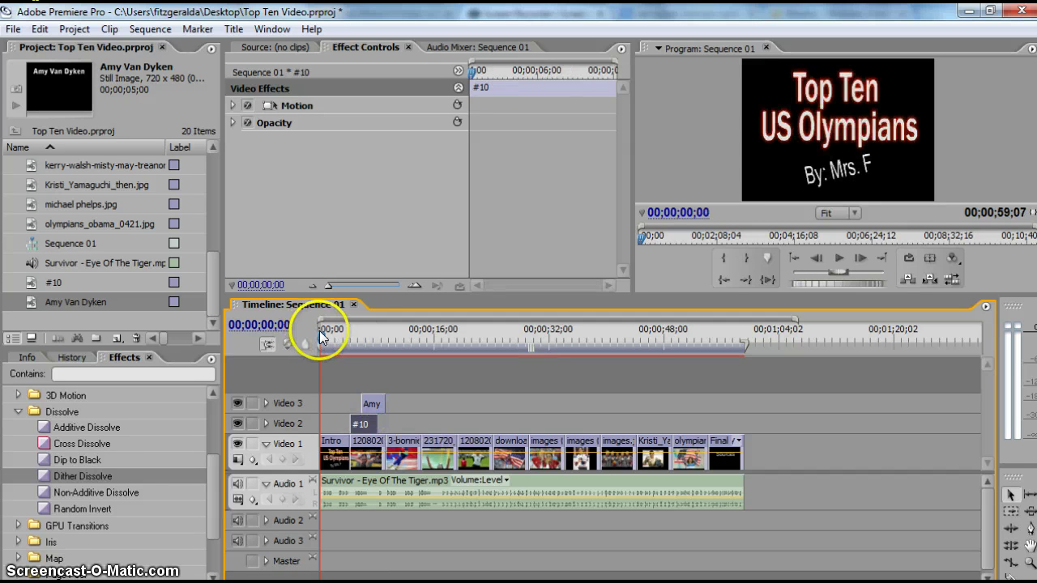
Step: Play the sequence from 00;00;03;29 to check the staggered timing of the two titles, stopping at 00;00;09;00
drag(319, 337, 349, 339)
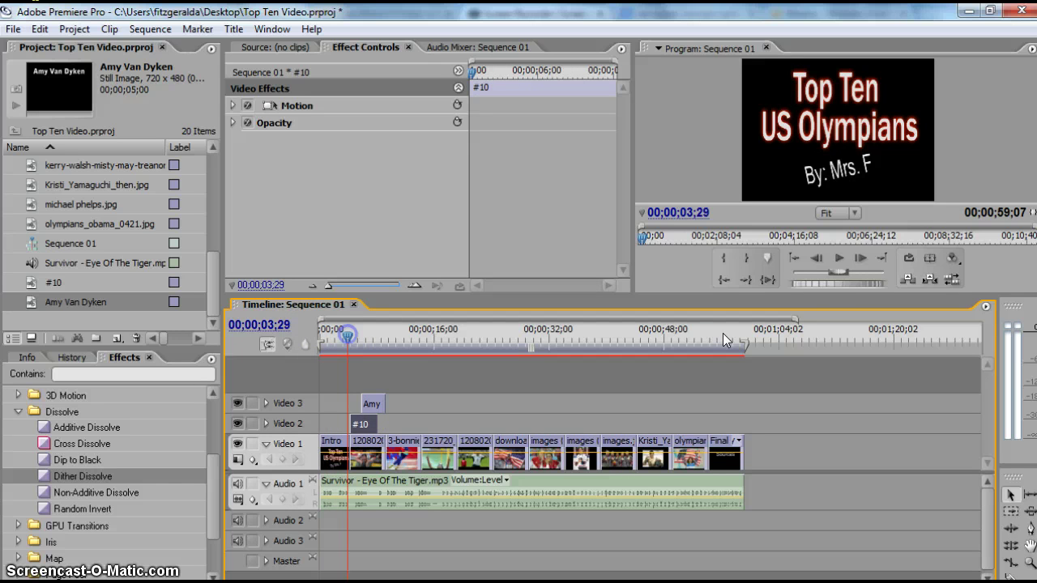
click(838, 257)
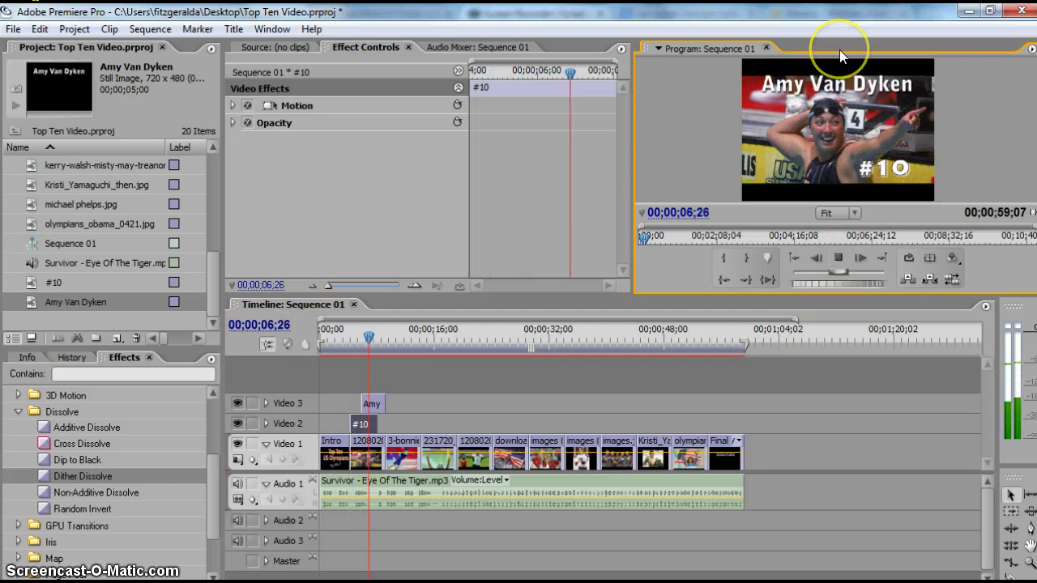
click(841, 256)
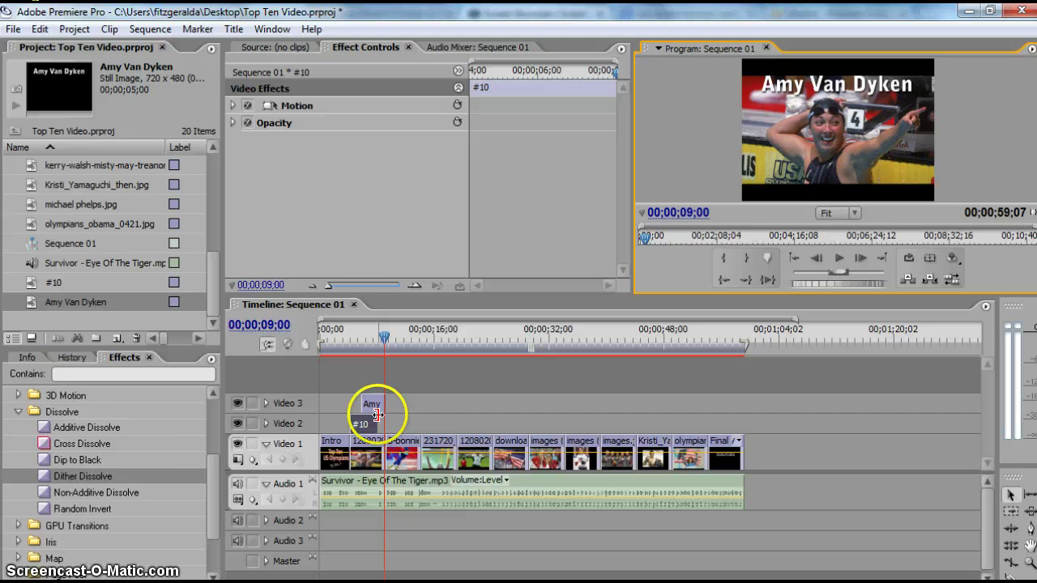
Step: Select the Amy Van Dyken title clip and collapse the Video Transitions folder in the effects list
drag(209, 479, 205, 556)
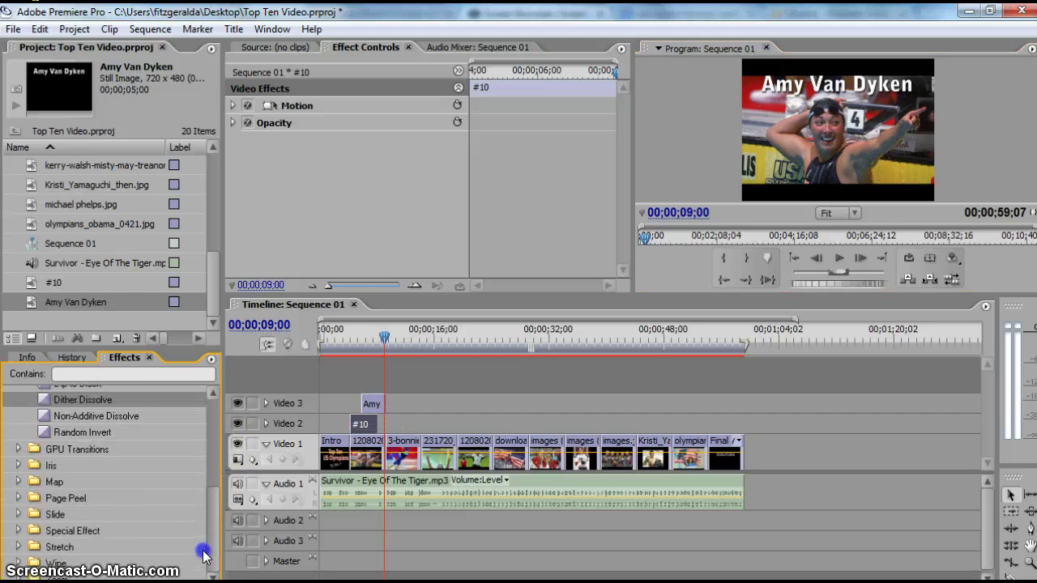
click(368, 429)
click(370, 404)
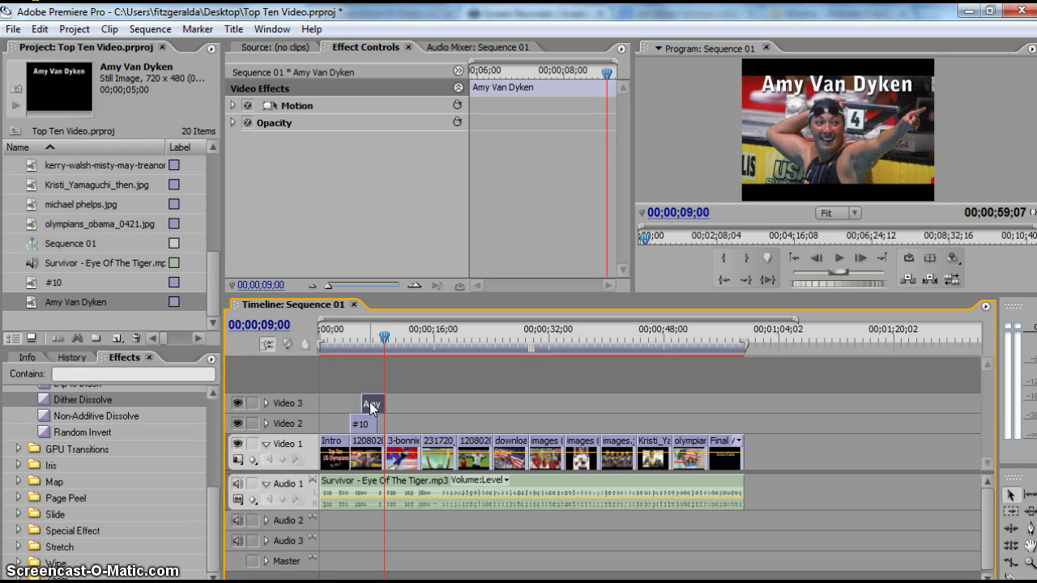
drag(222, 502, 210, 429)
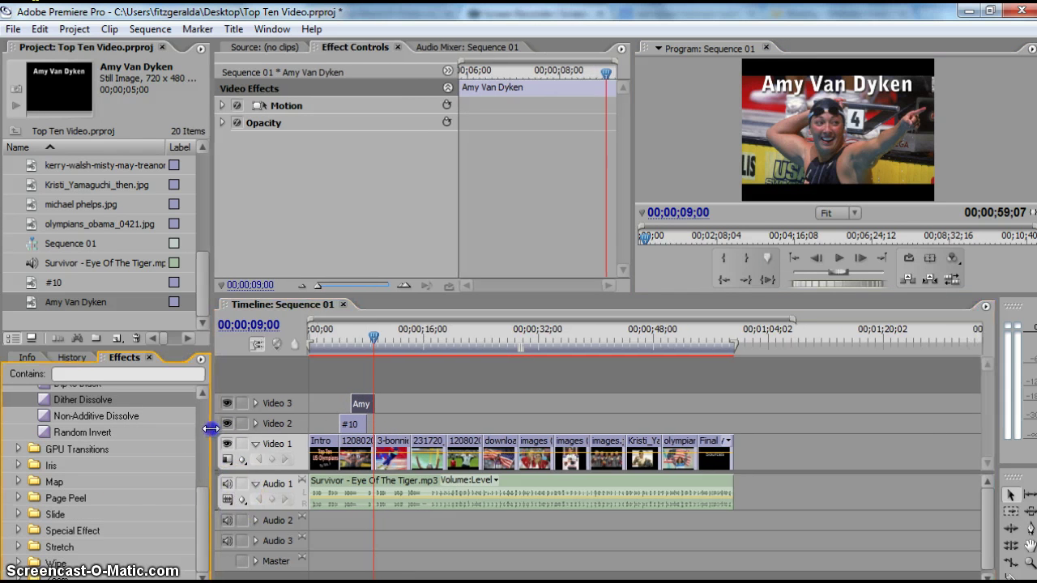
drag(203, 518, 207, 377)
click(12, 509)
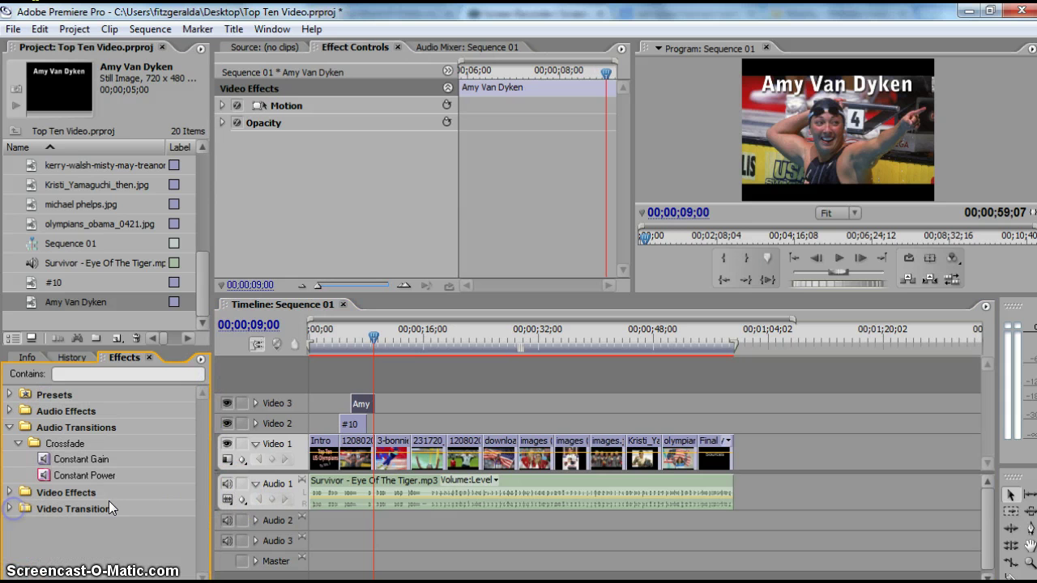
Step: Apply the Sliding Bands video transition to the start of the #10 title and Sliding Boxes to its end
click(10, 509)
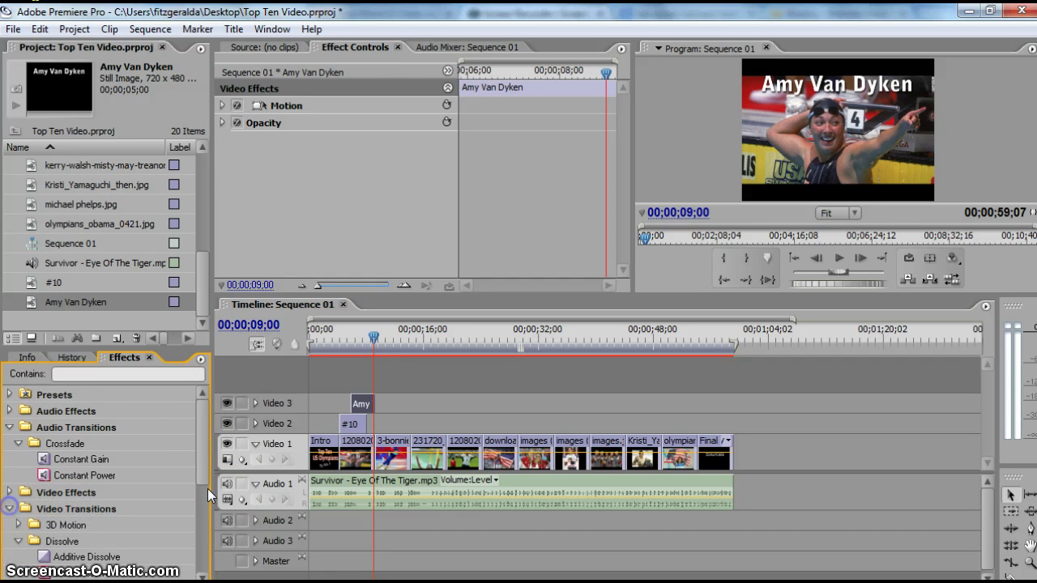
drag(208, 460, 203, 556)
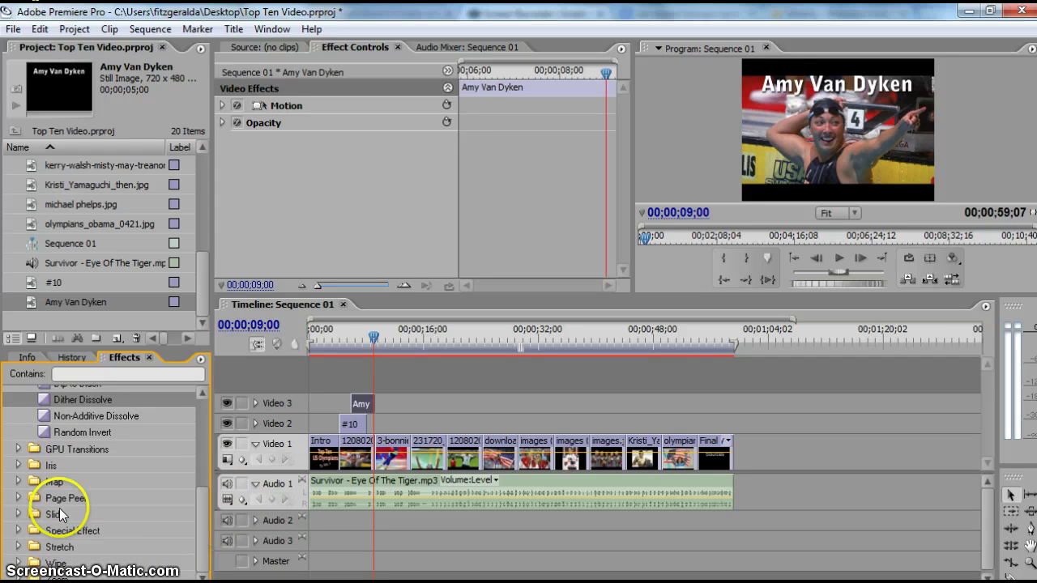
click(17, 498)
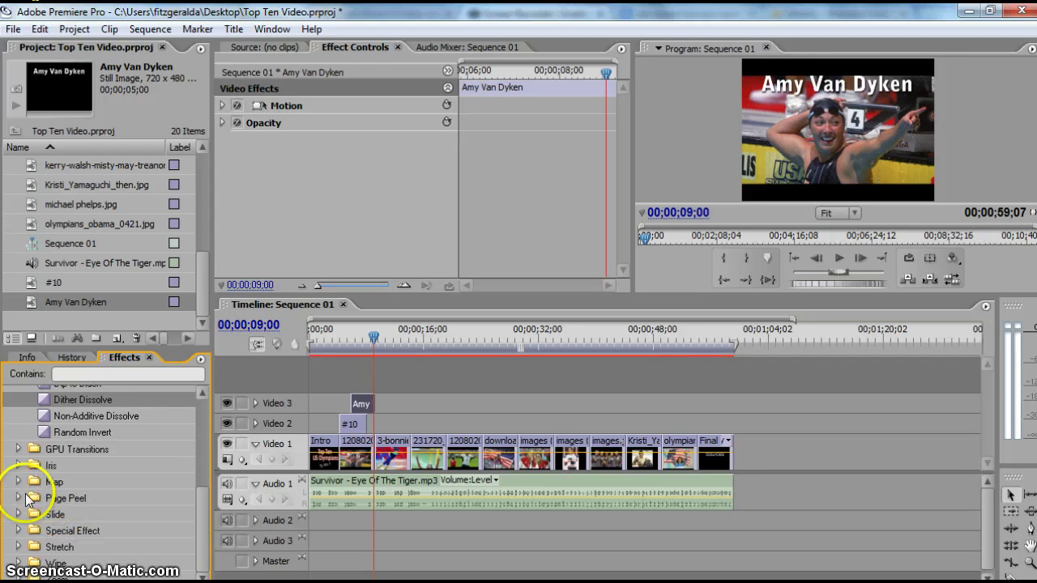
scroll(203, 486, down, 2)
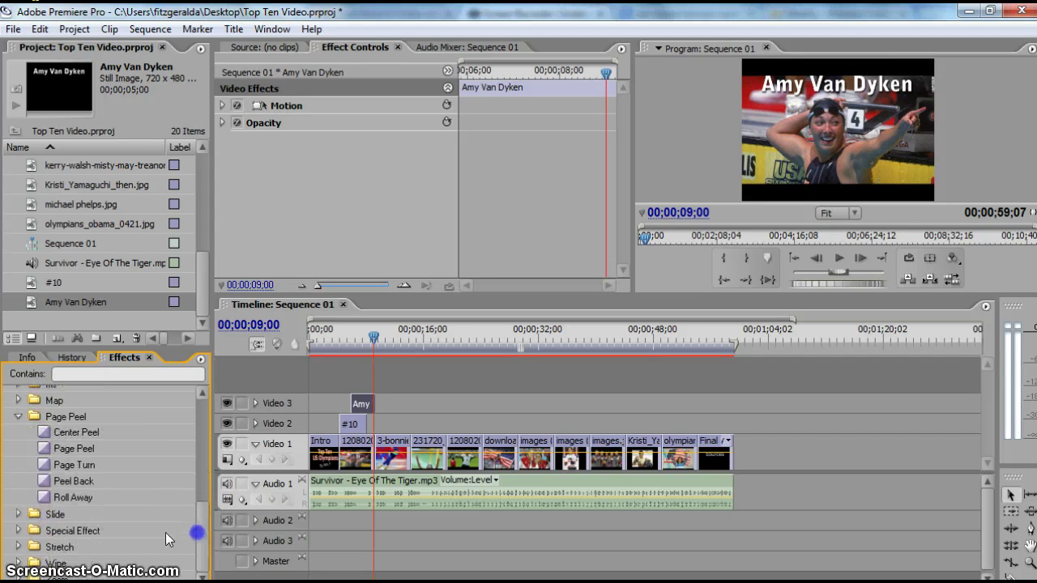
click(18, 514)
drag(203, 496, 204, 551)
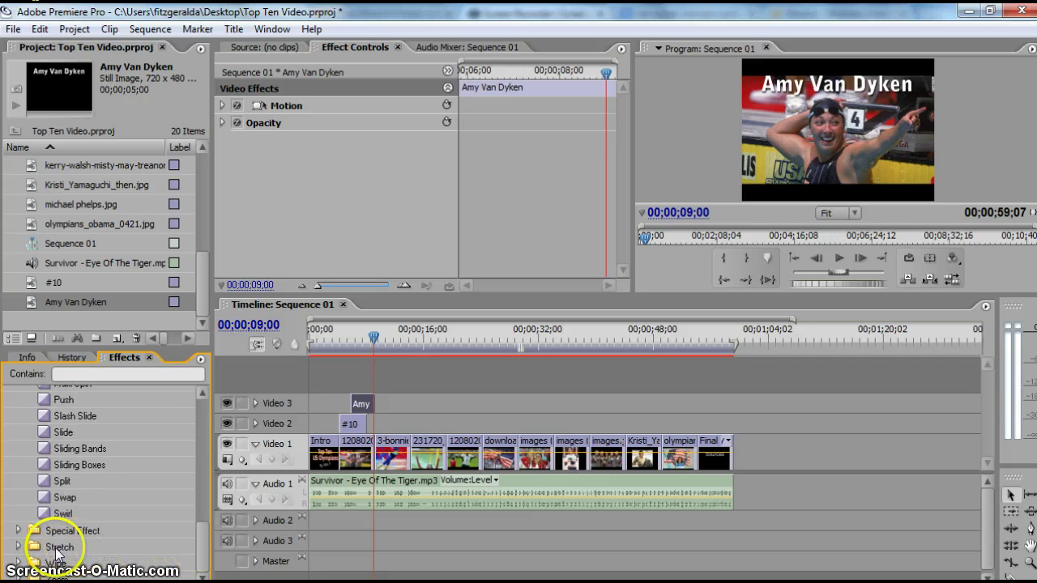
click(58, 449)
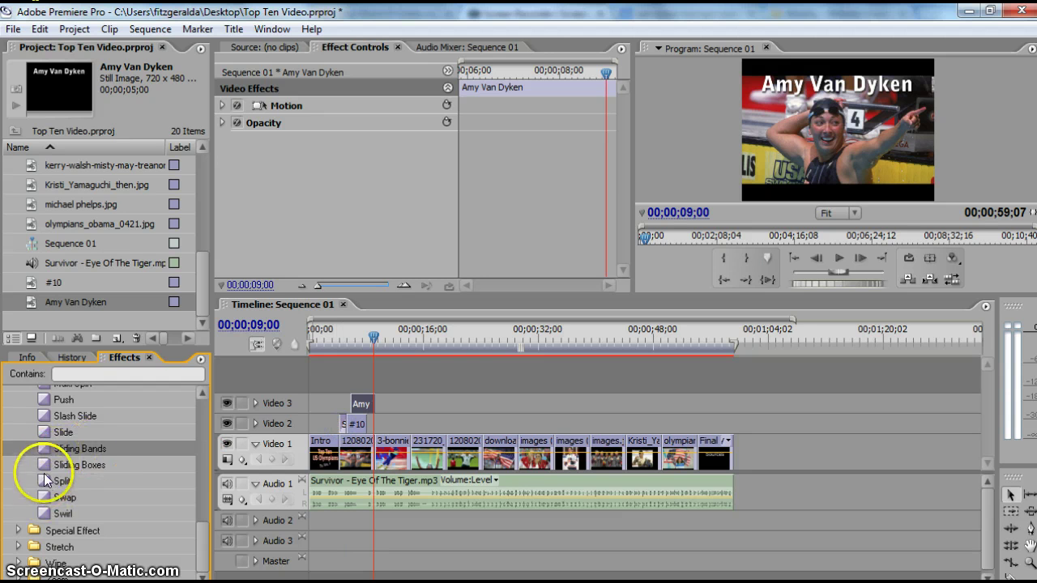
click(44, 468)
drag(318, 451, 357, 408)
Step: Apply the Slash Slide transition to the start of the Amy Van Dyken title and Swirl to its end
click(49, 417)
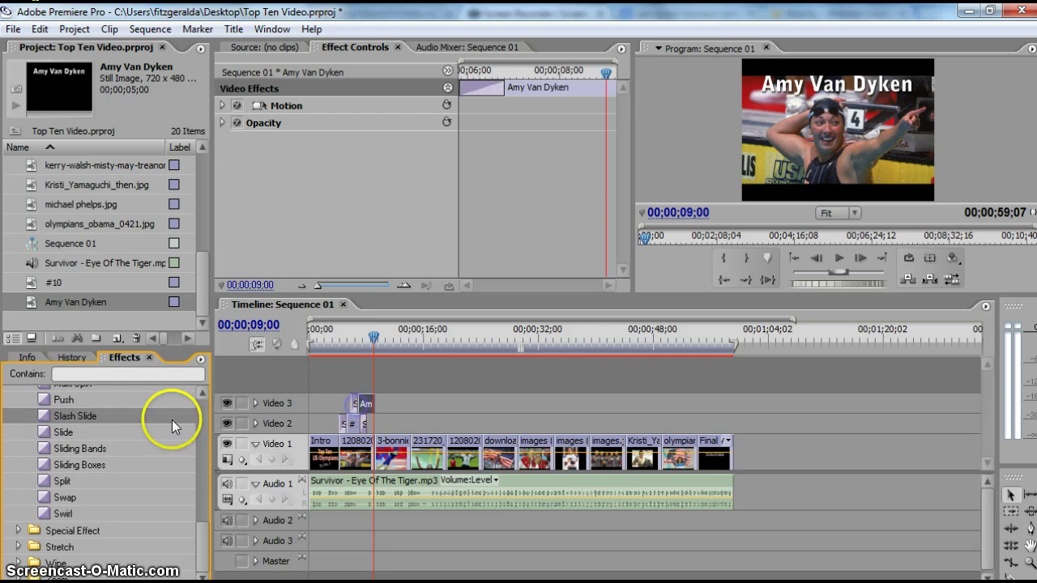
drag(44, 507, 326, 440)
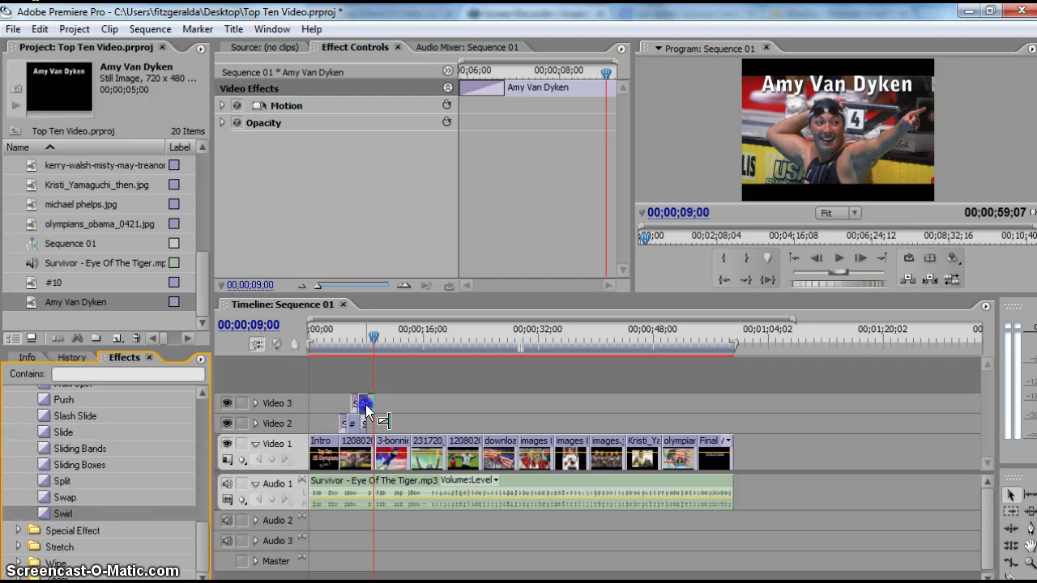
drag(367, 409, 369, 405)
Step: Play the sequence from 00;00;03;02 to check the transitions on both titles, stopping at 00;00;10;05
drag(375, 337, 330, 346)
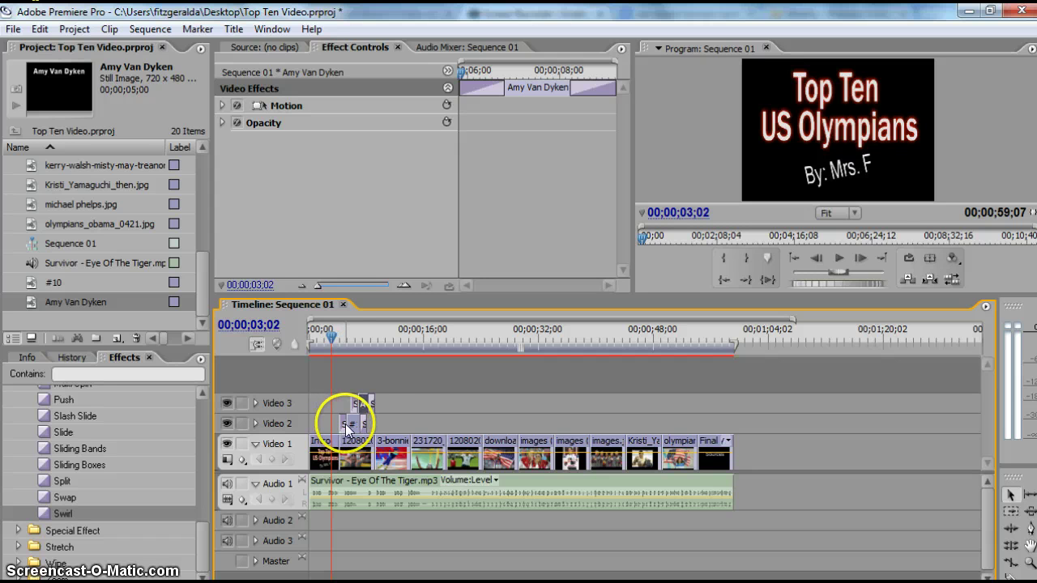
click(841, 257)
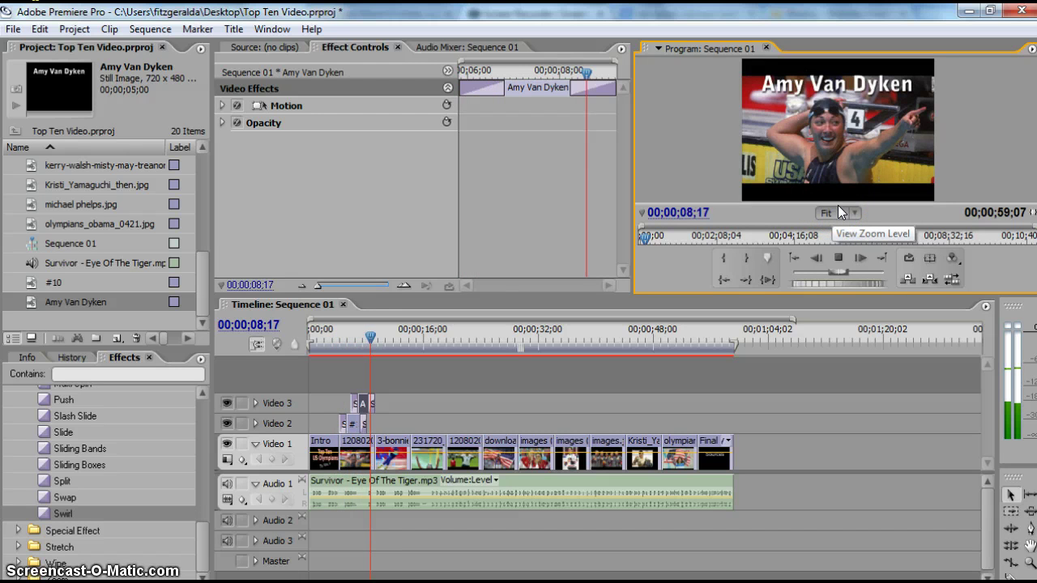
click(840, 256)
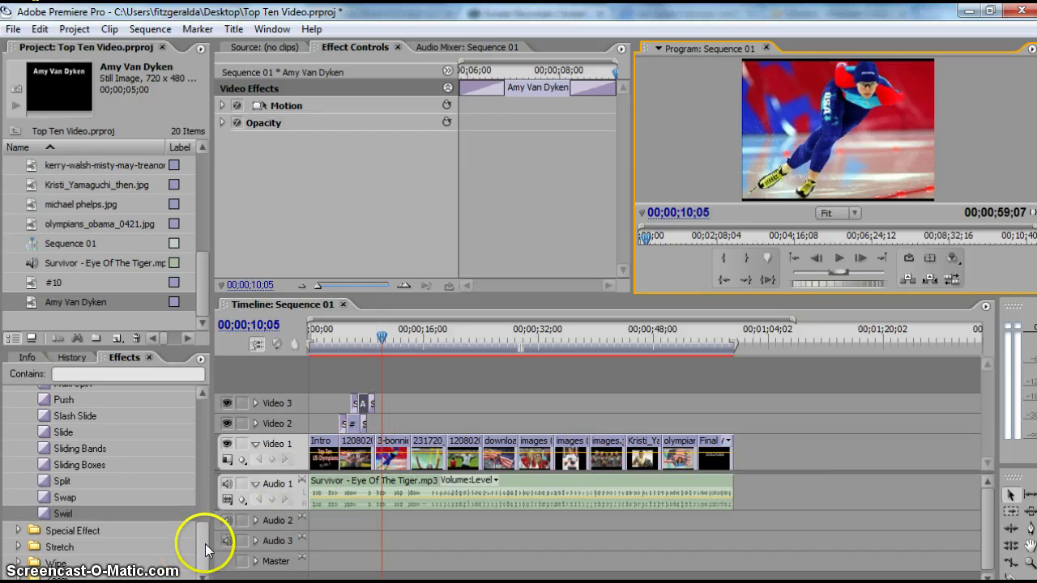
Step: Collapse the Slide, Page Peel, Dissolve and Video Transitions folders in the effects list
drag(205, 550, 198, 504)
click(17, 470)
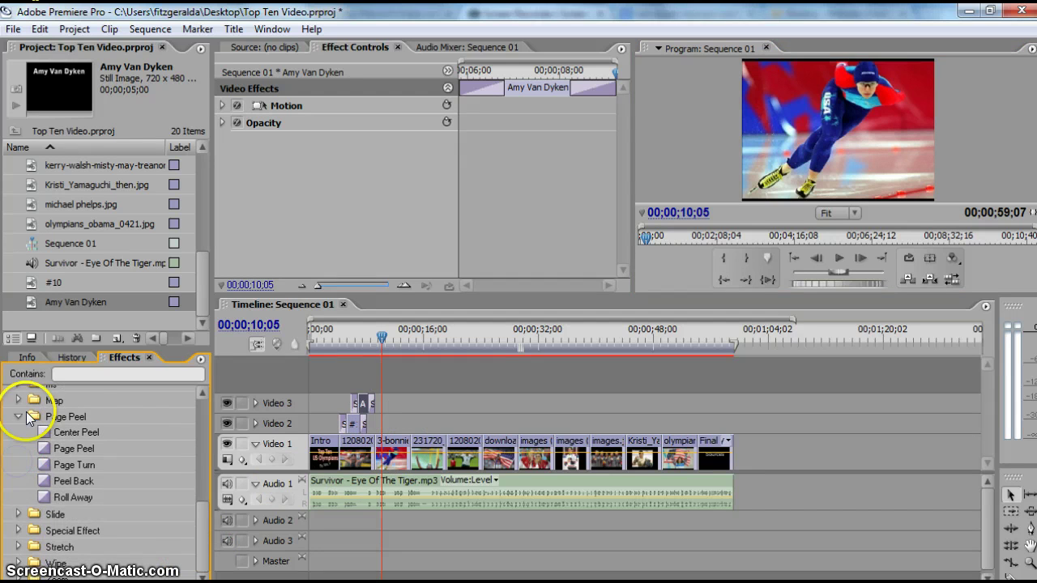
click(17, 416)
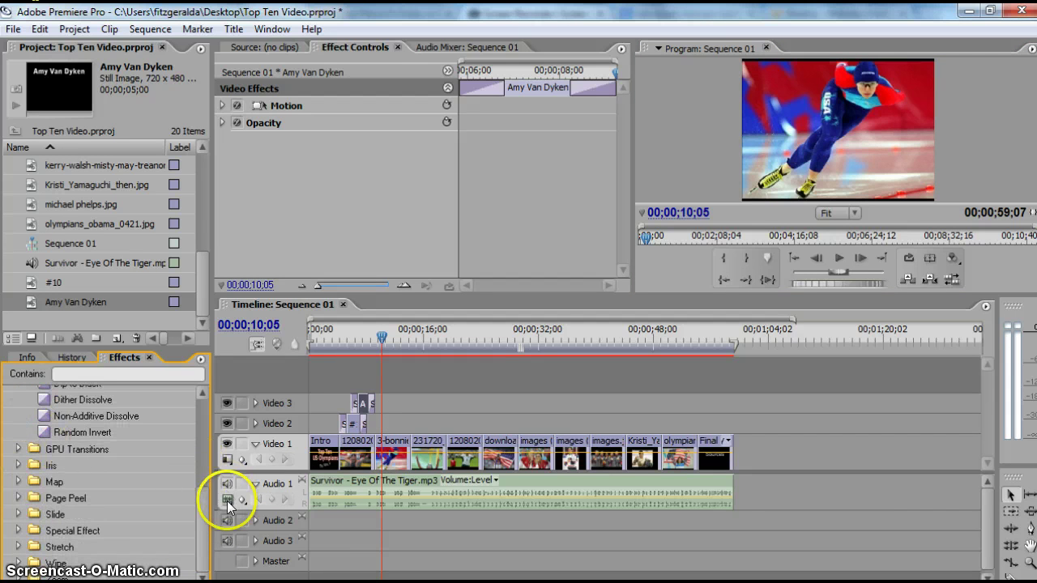
drag(204, 507, 213, 470)
click(17, 436)
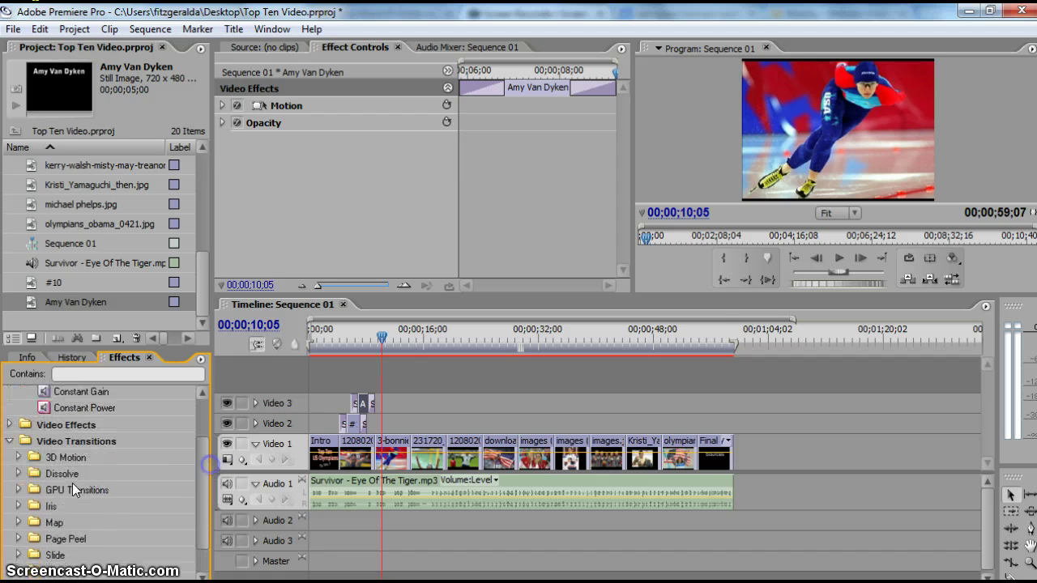
click(9, 441)
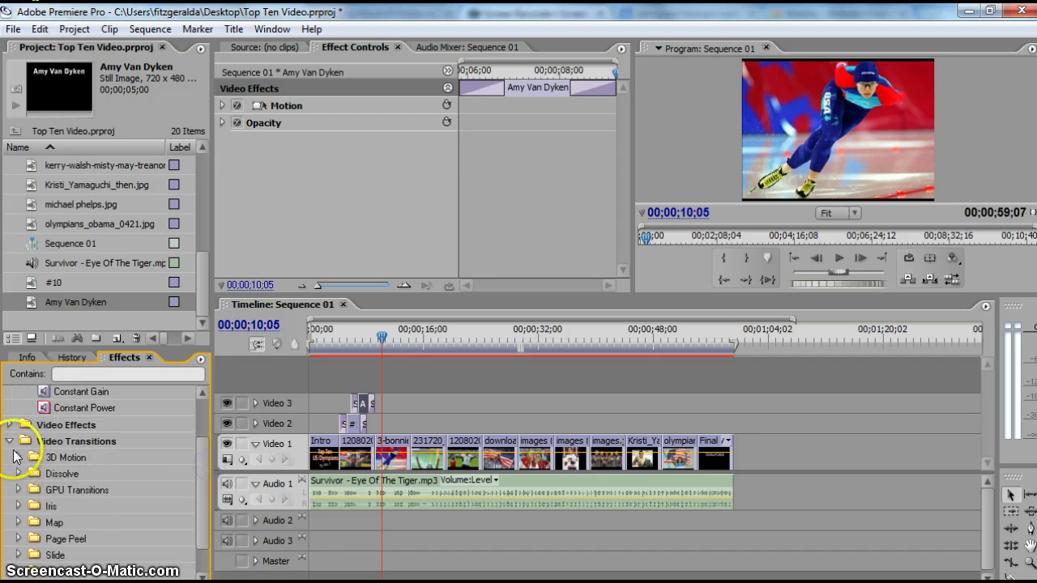